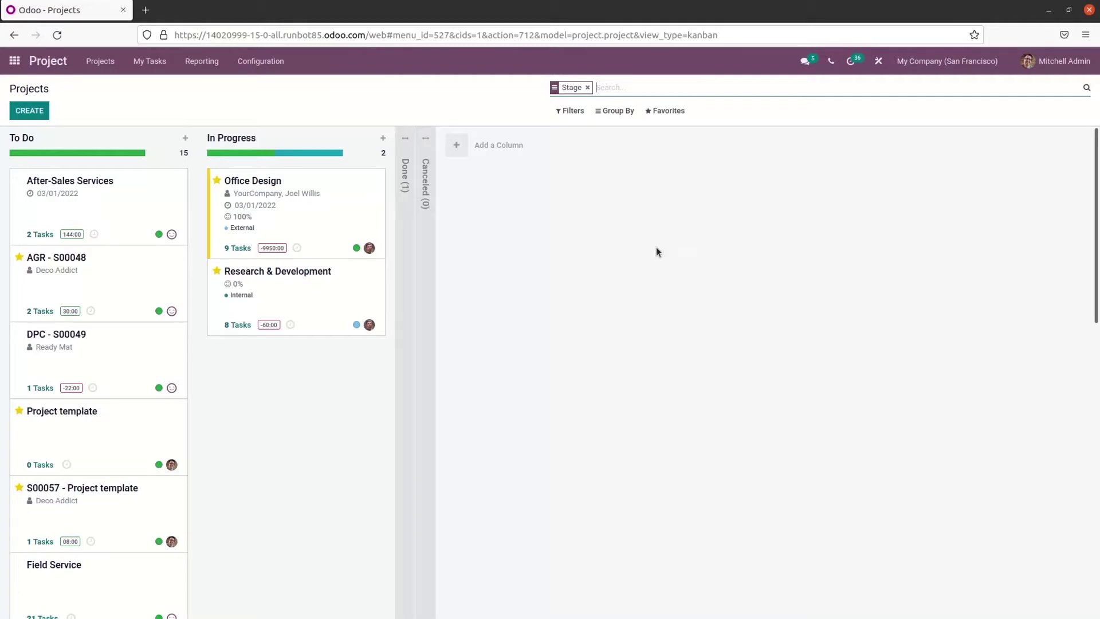
Open the Tasks Analysis report from Reporting, showing a stacked bar chart of tasks per project.
click(202, 62)
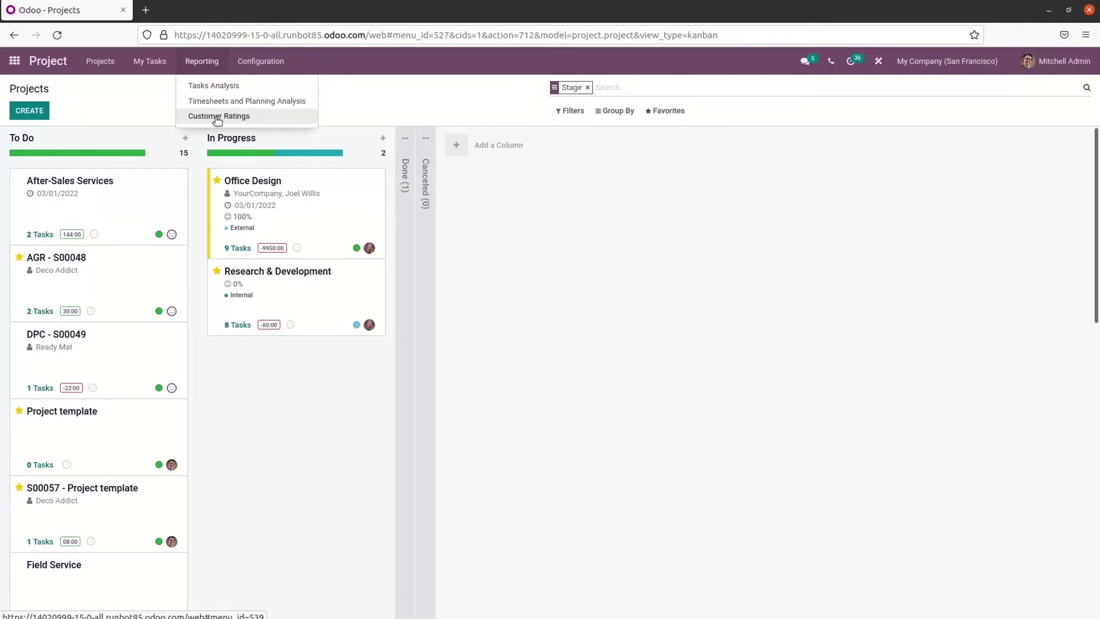
click(209, 88)
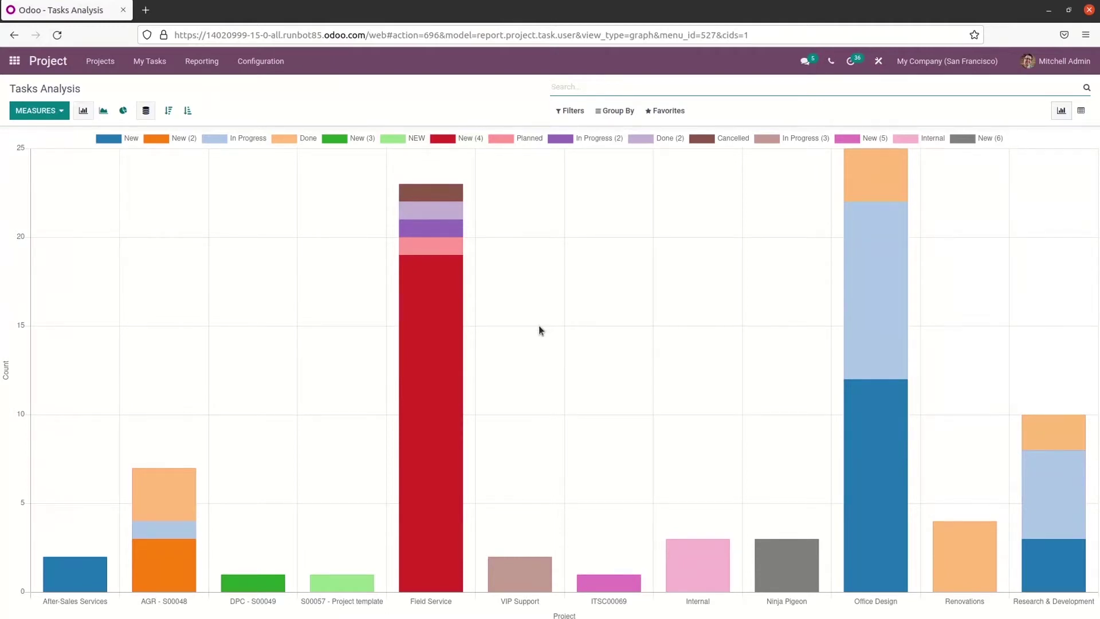
Switch the chart measure to Rating Value (/5), after trying Days to Deadline and Progress.
click(39, 112)
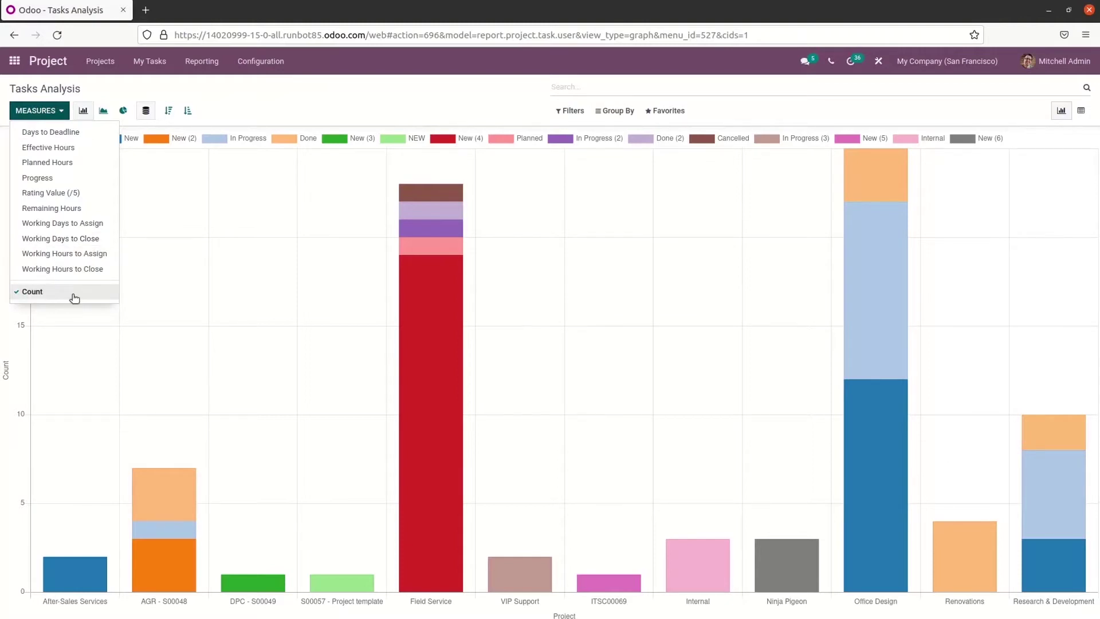
click(41, 139)
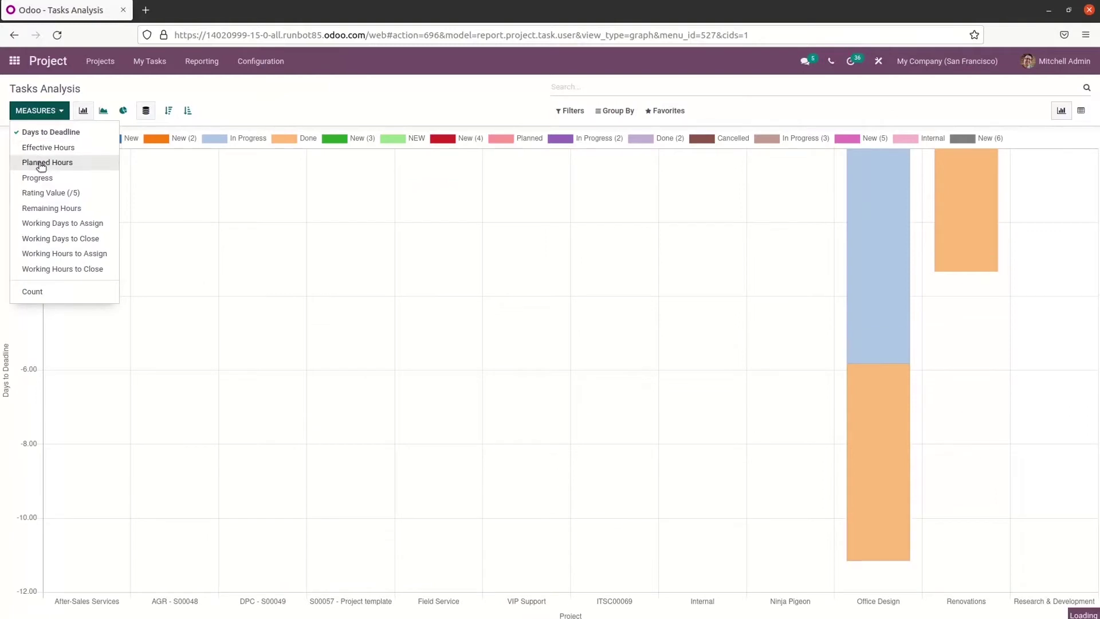
click(40, 177)
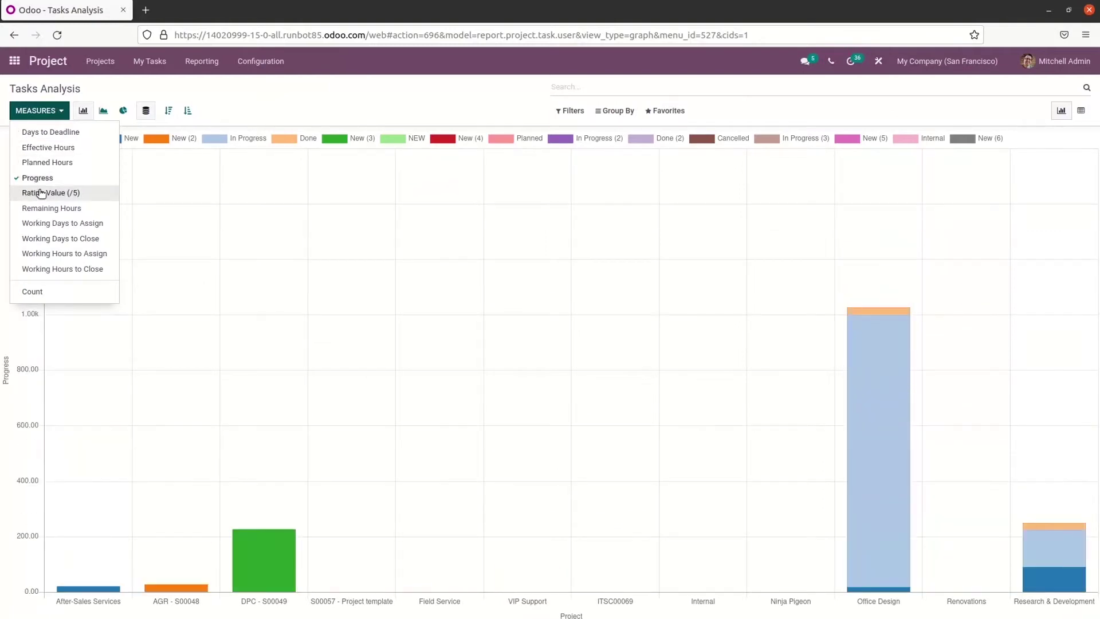
click(40, 193)
click(142, 195)
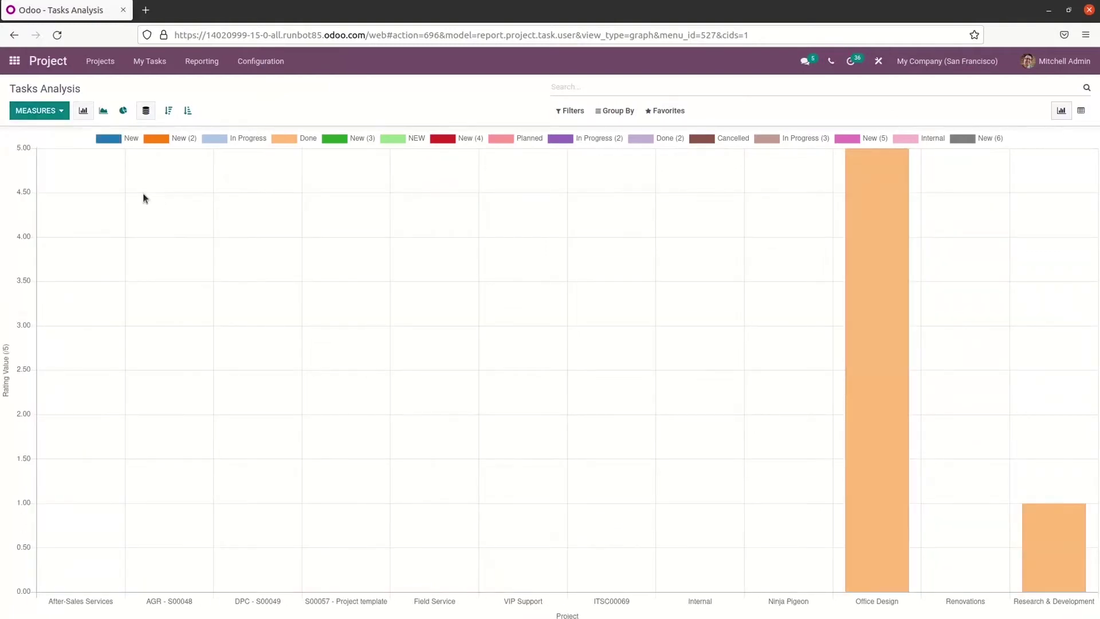
Display the ratings as a line chart, after briefly trying the pie chart.
click(101, 112)
click(119, 114)
click(103, 111)
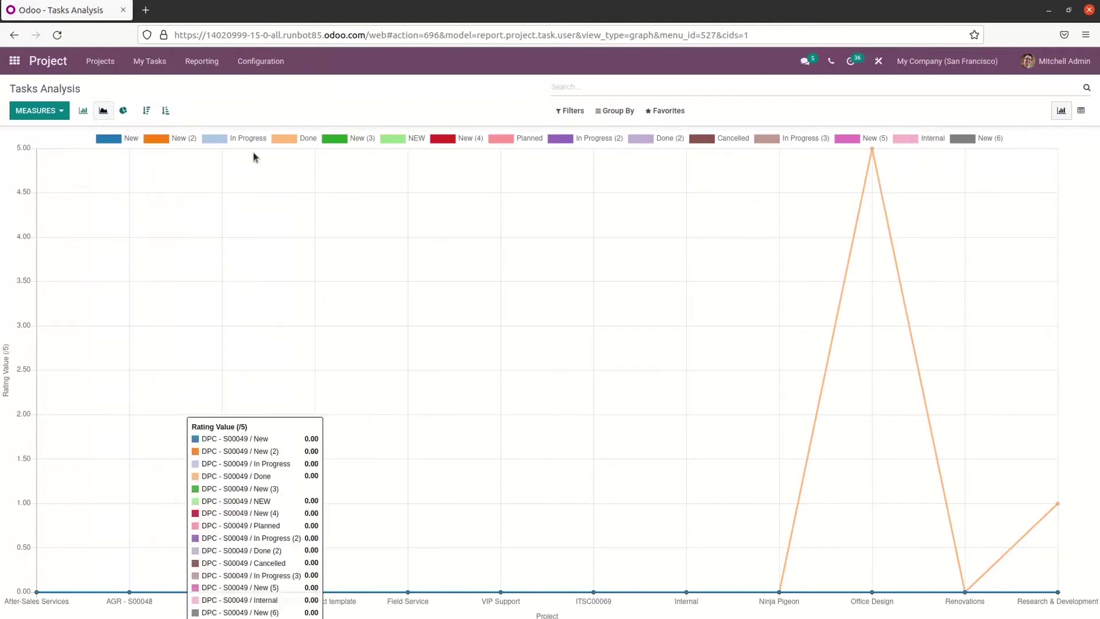
Browse the Filters and Favorites menus, then show the report as a pivot of Count and Planned, Effective, Remaining Hours.
click(575, 115)
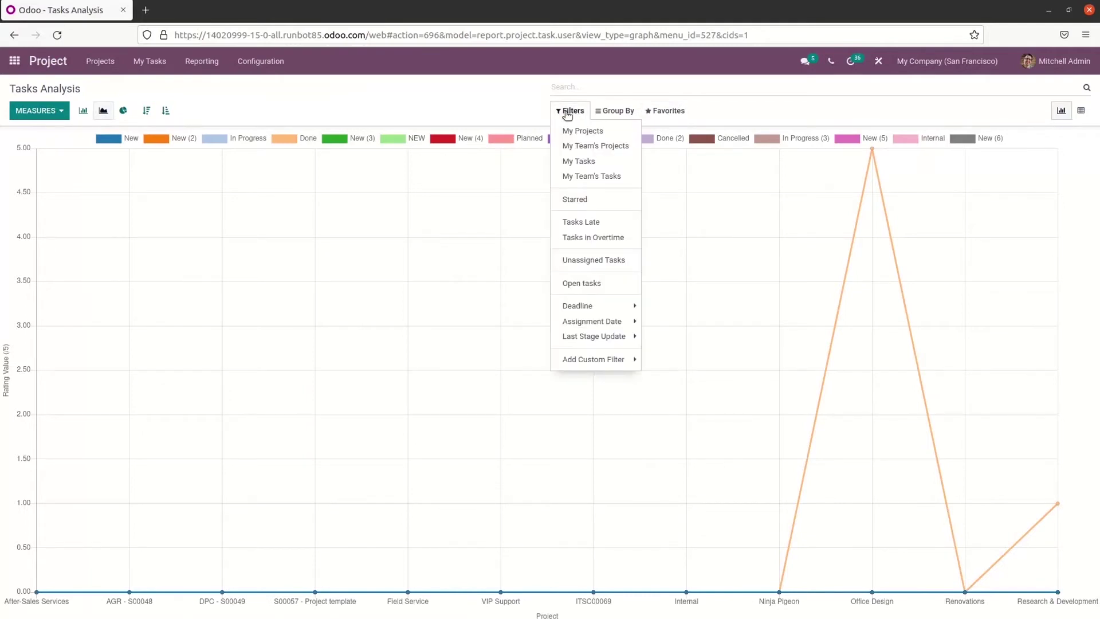
mouse_move(668, 111)
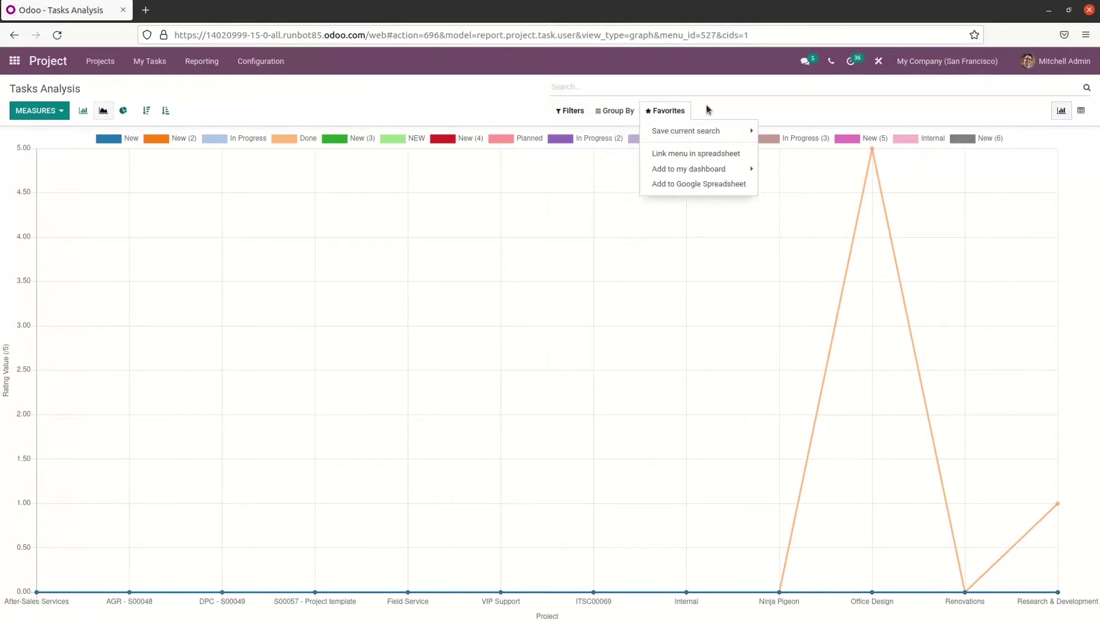
click(709, 109)
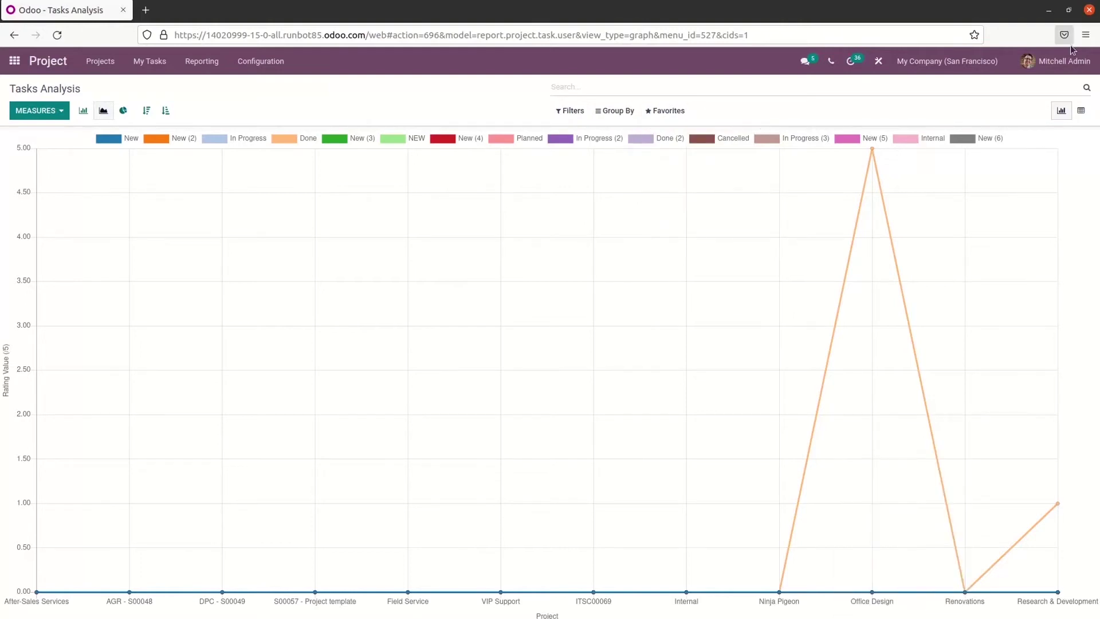
click(1081, 111)
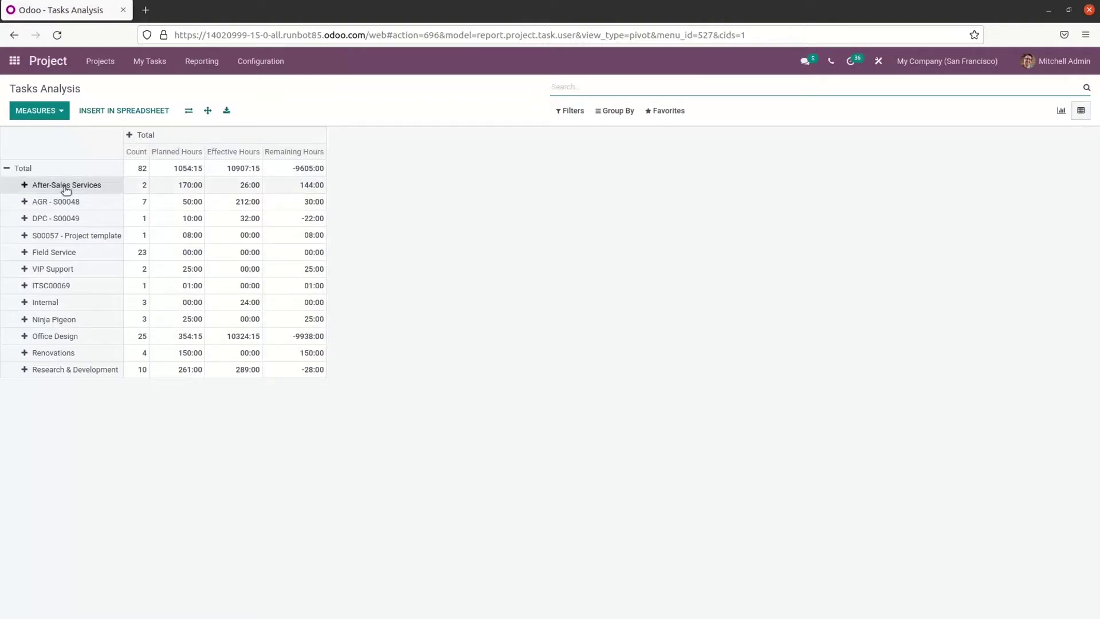
click(25, 186)
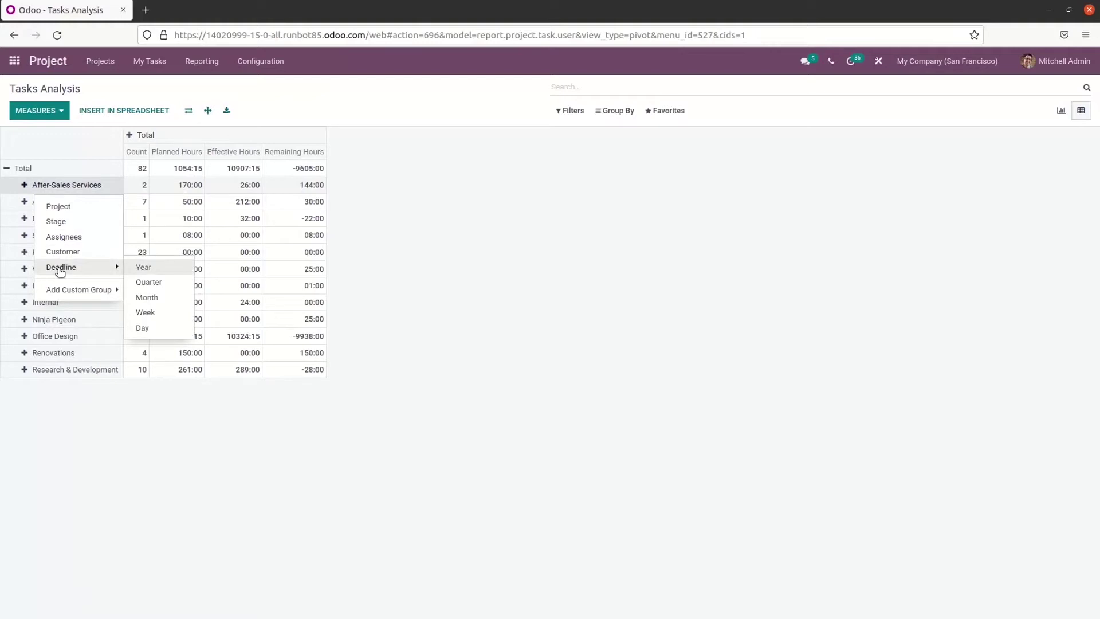
mouse_move(108, 289)
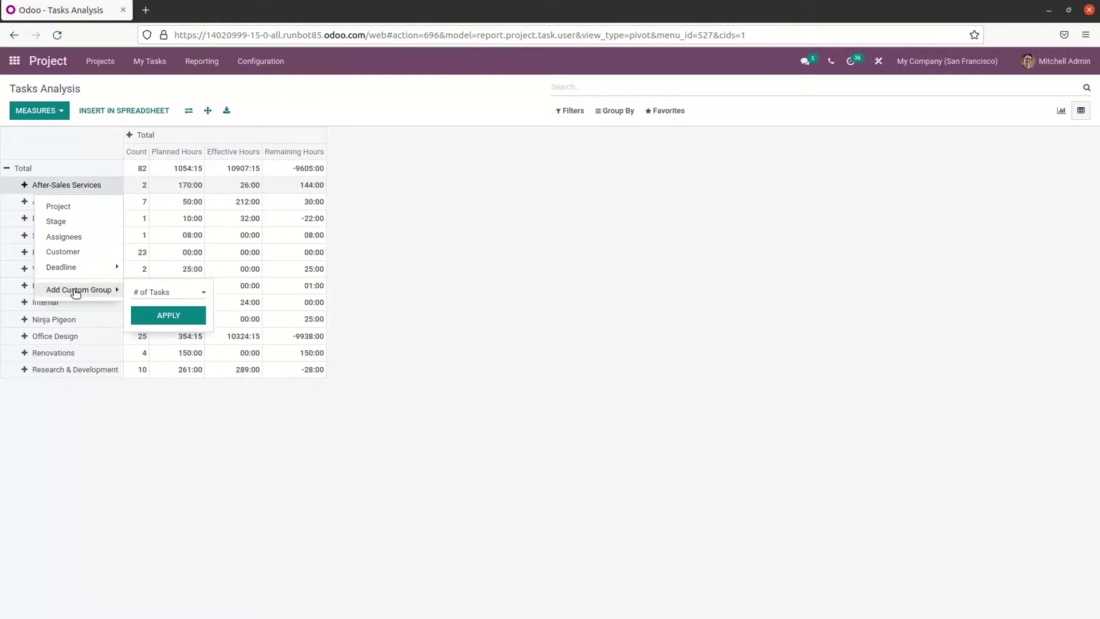
click(314, 221)
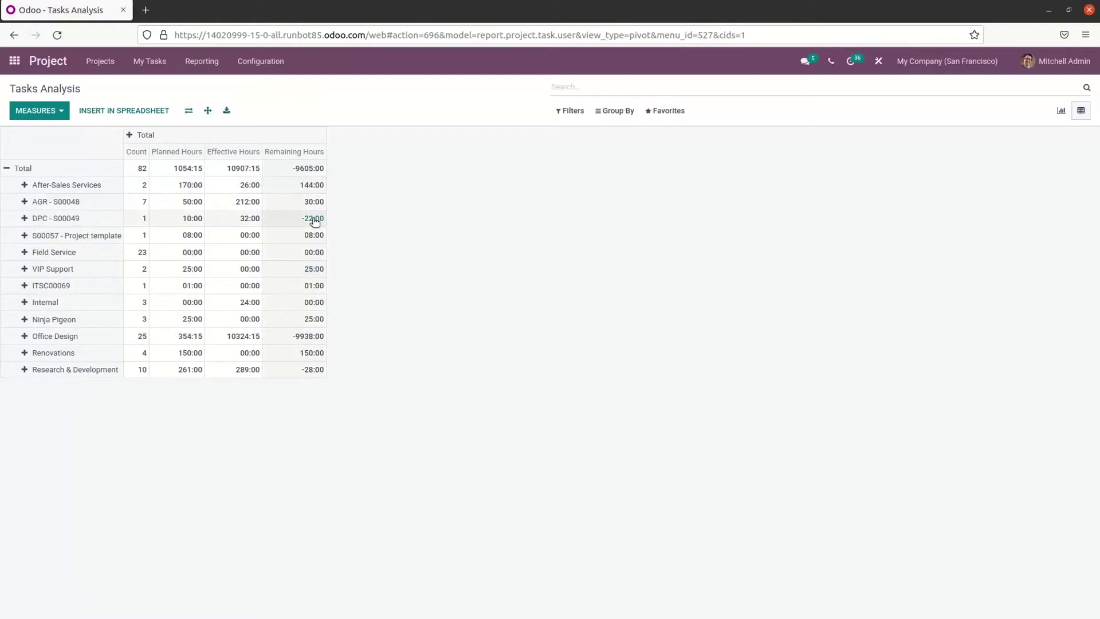
click(103, 114)
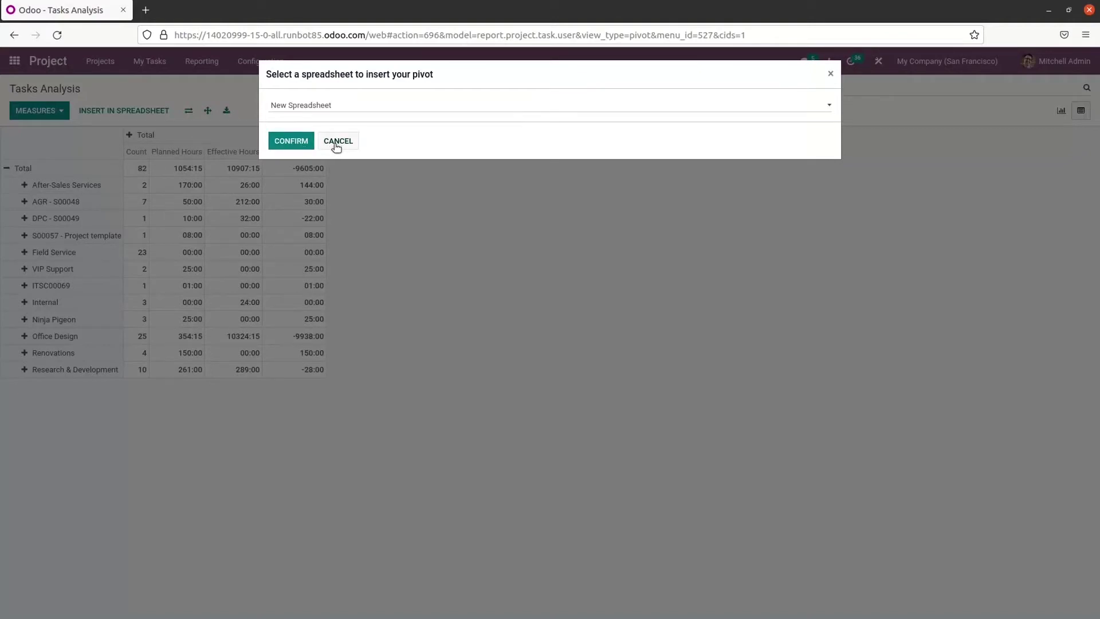
click(340, 142)
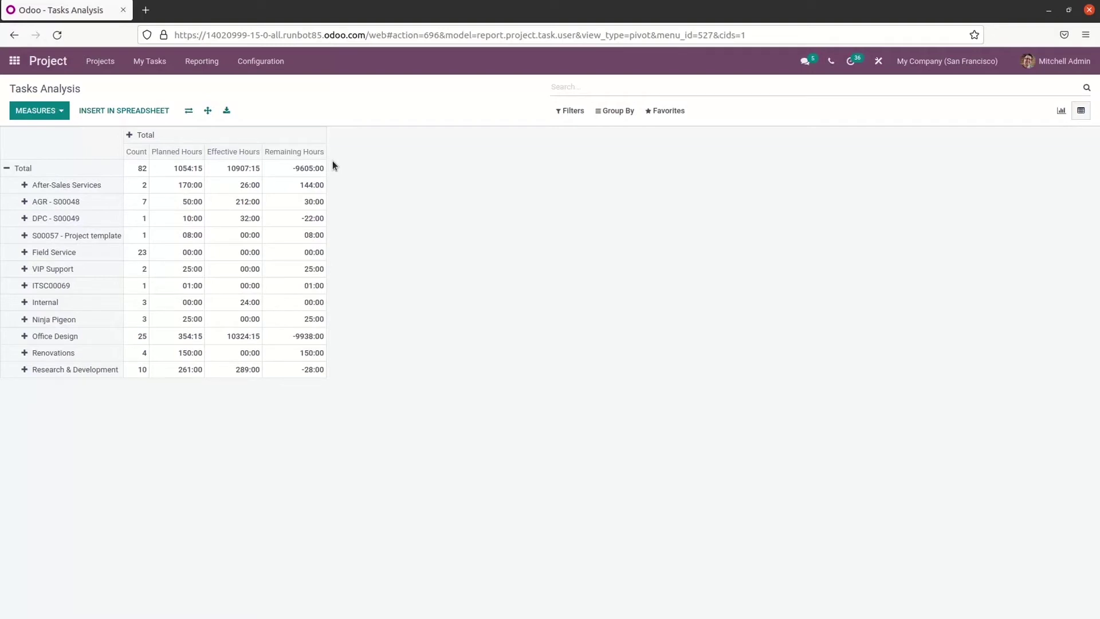
Open Timesheets and Planning Analysis, glance at its bar chart, and return to the monthly hours pivot.
click(206, 61)
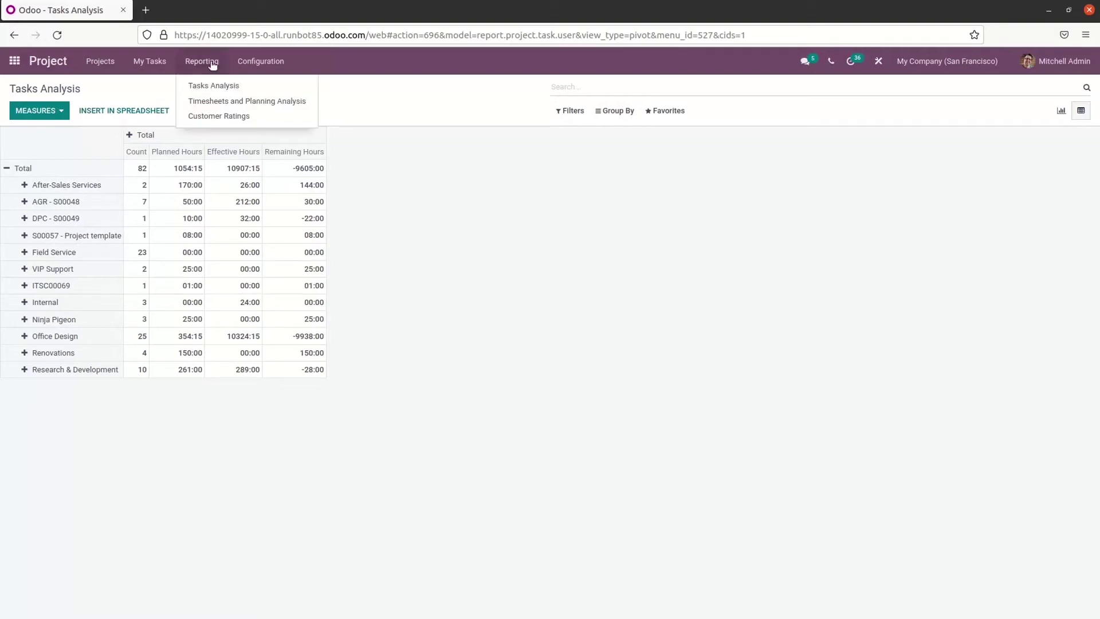
click(216, 104)
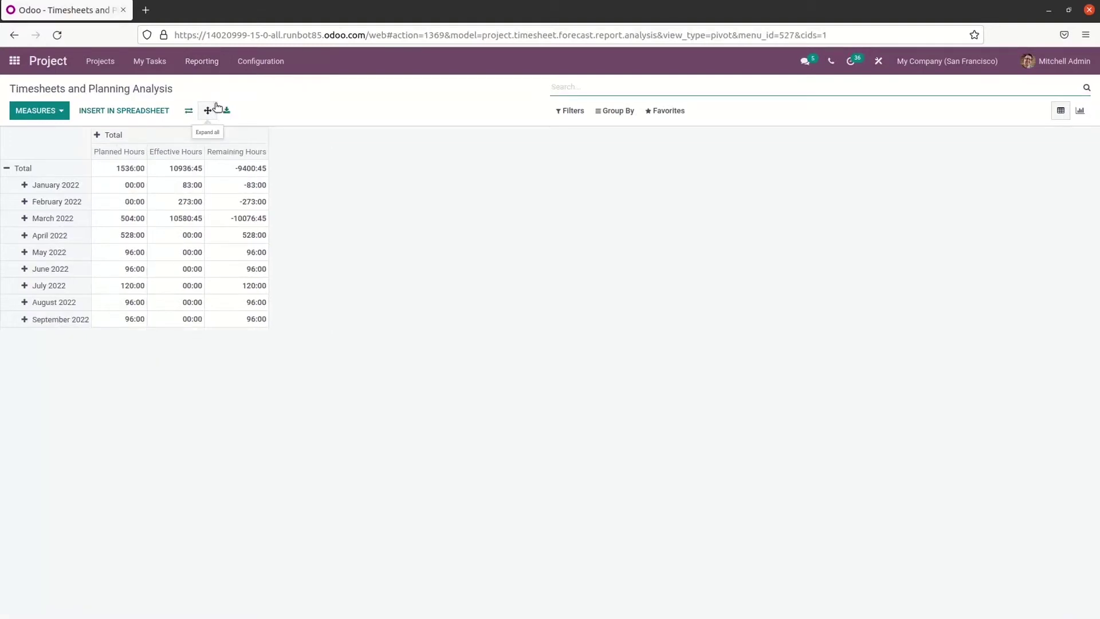
click(199, 71)
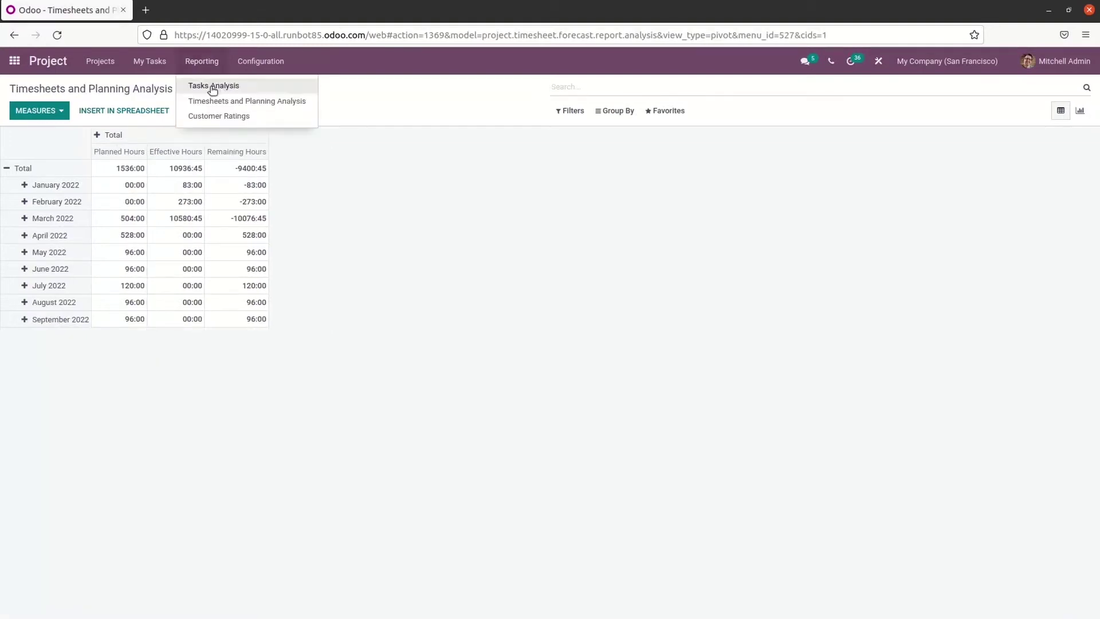
click(218, 110)
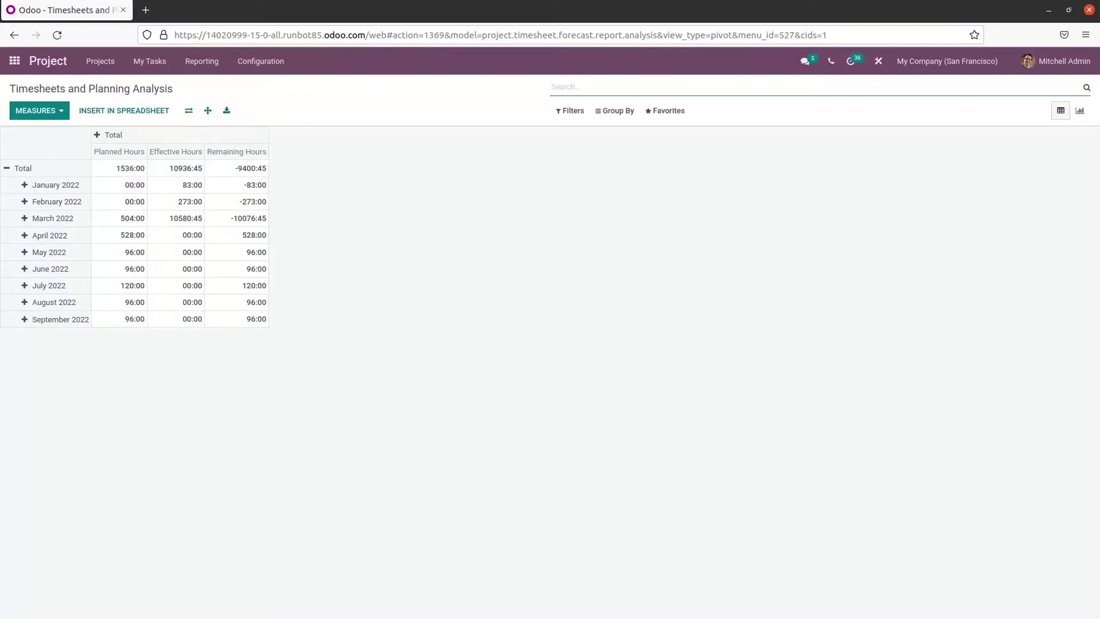
click(1079, 113)
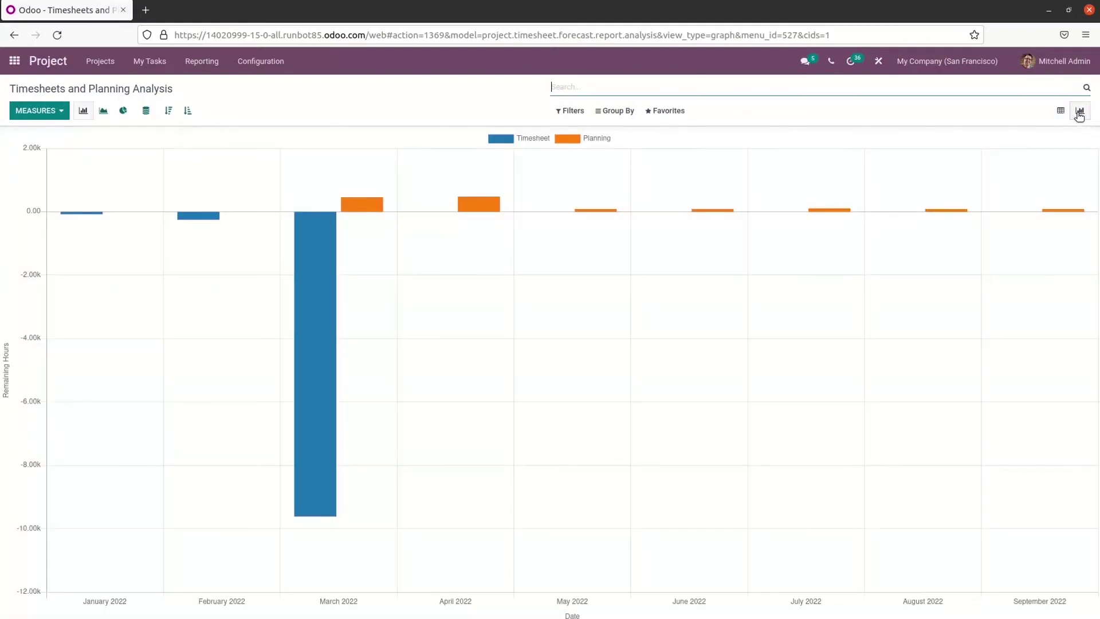
click(1060, 112)
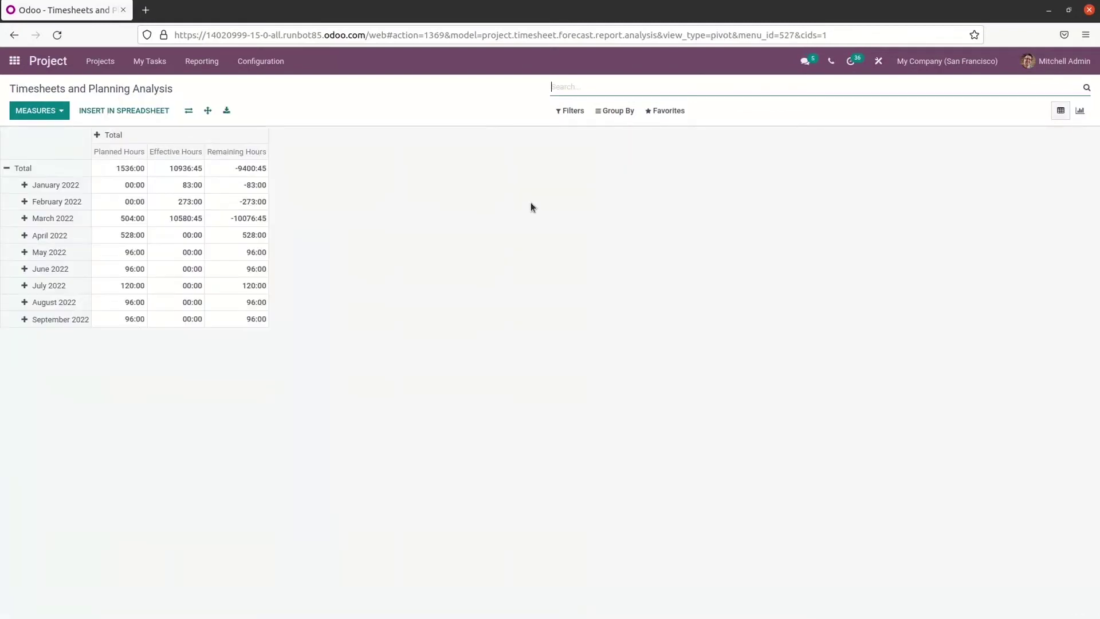
Filter the timesheet pivot by My Team, My Projects and My Tasks, browsing the Date and custom filter options.
click(40, 111)
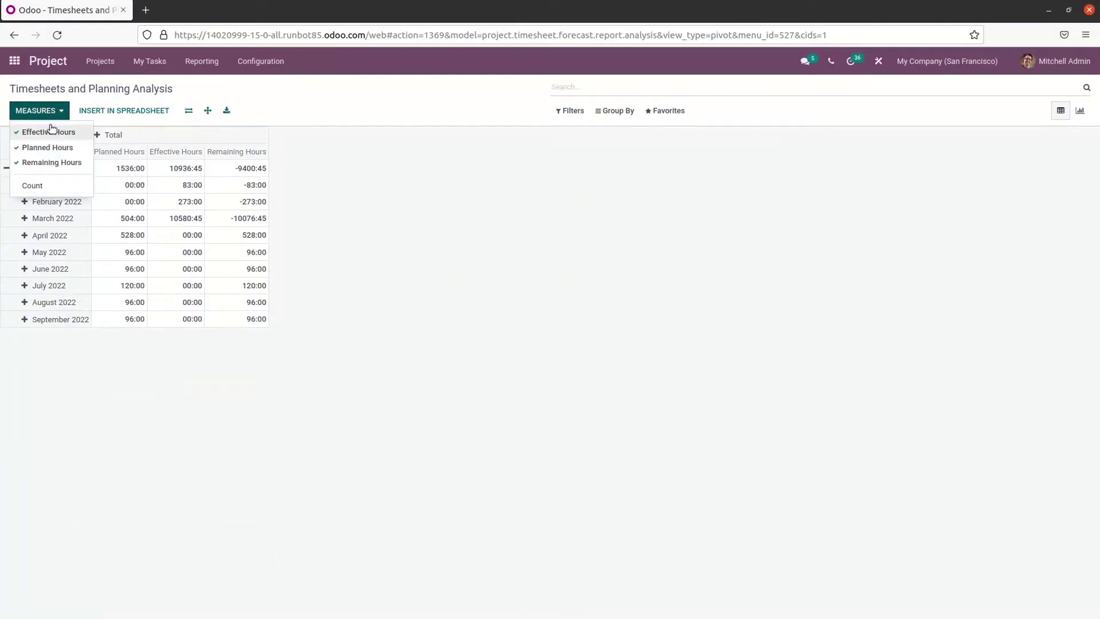
click(54, 185)
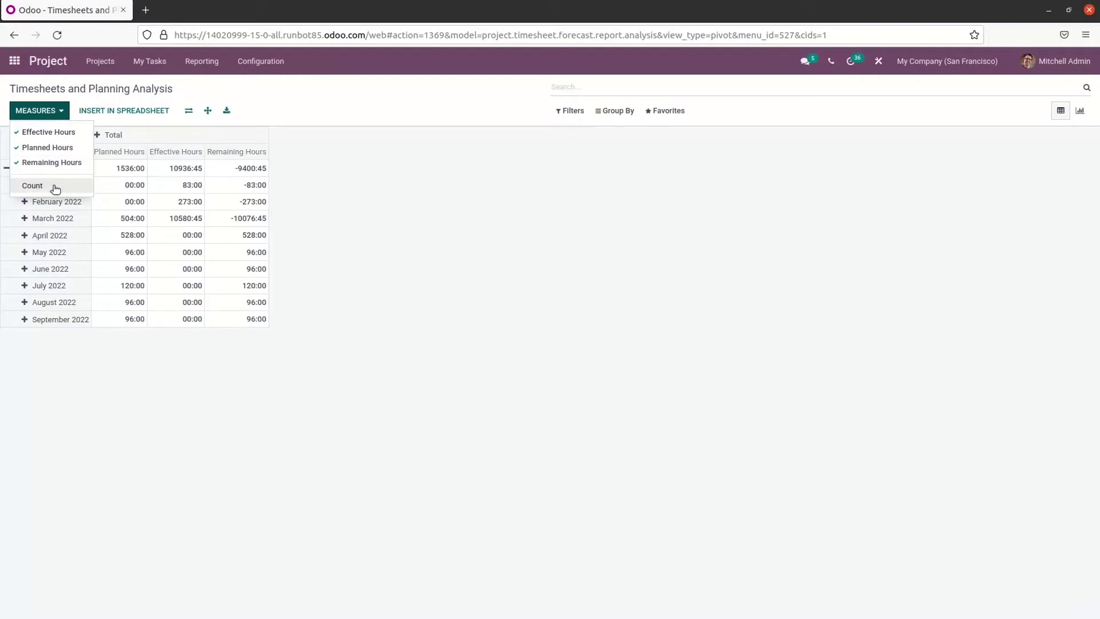
click(570, 111)
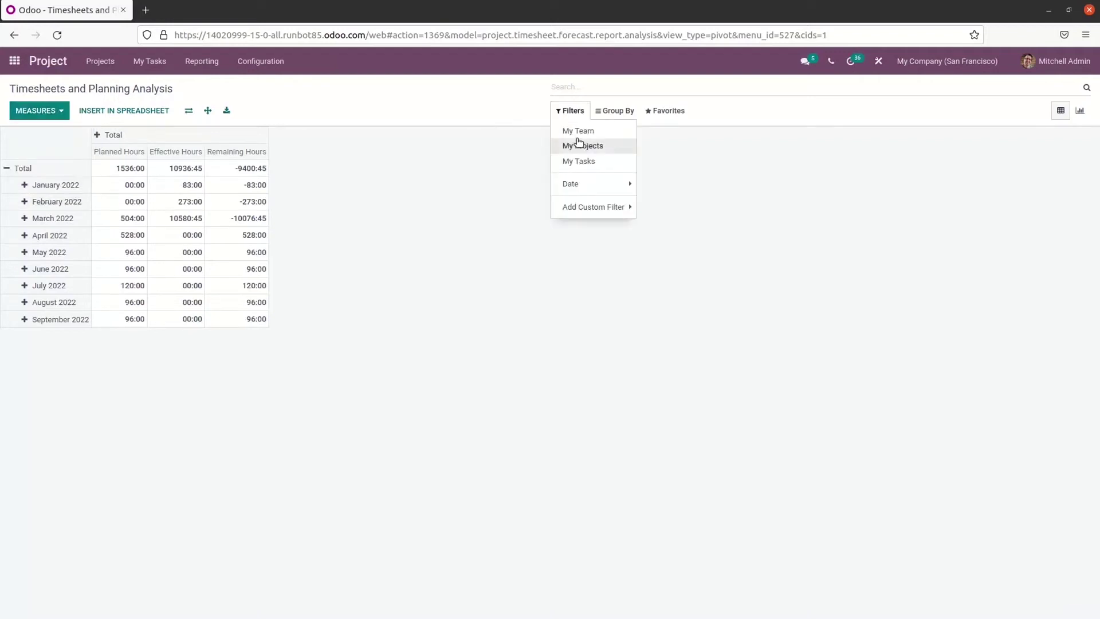
click(576, 136)
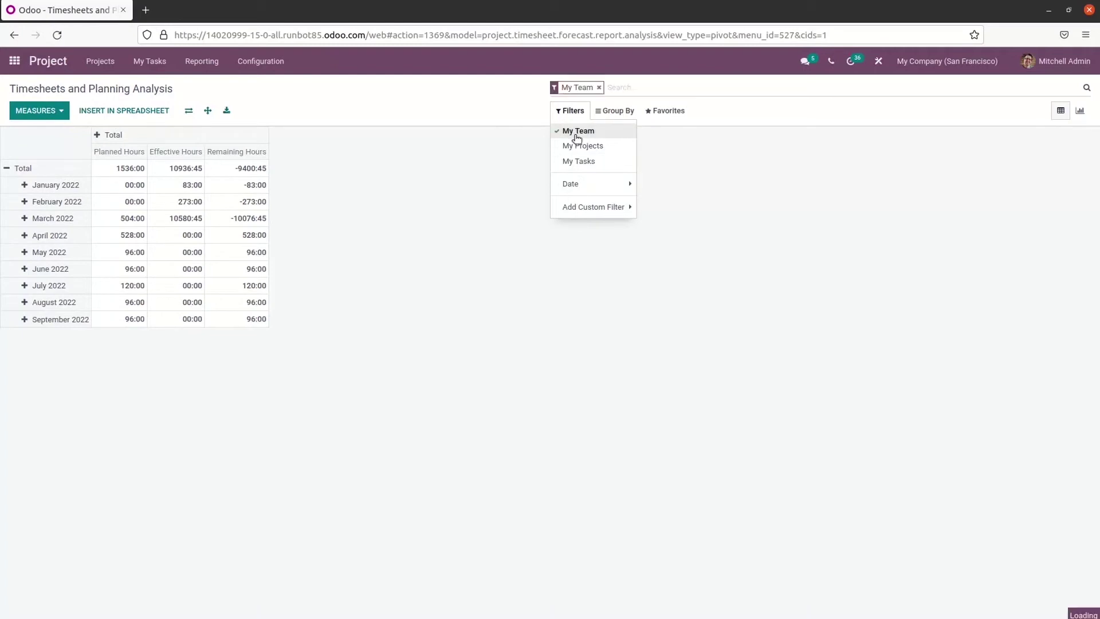
click(584, 147)
click(578, 161)
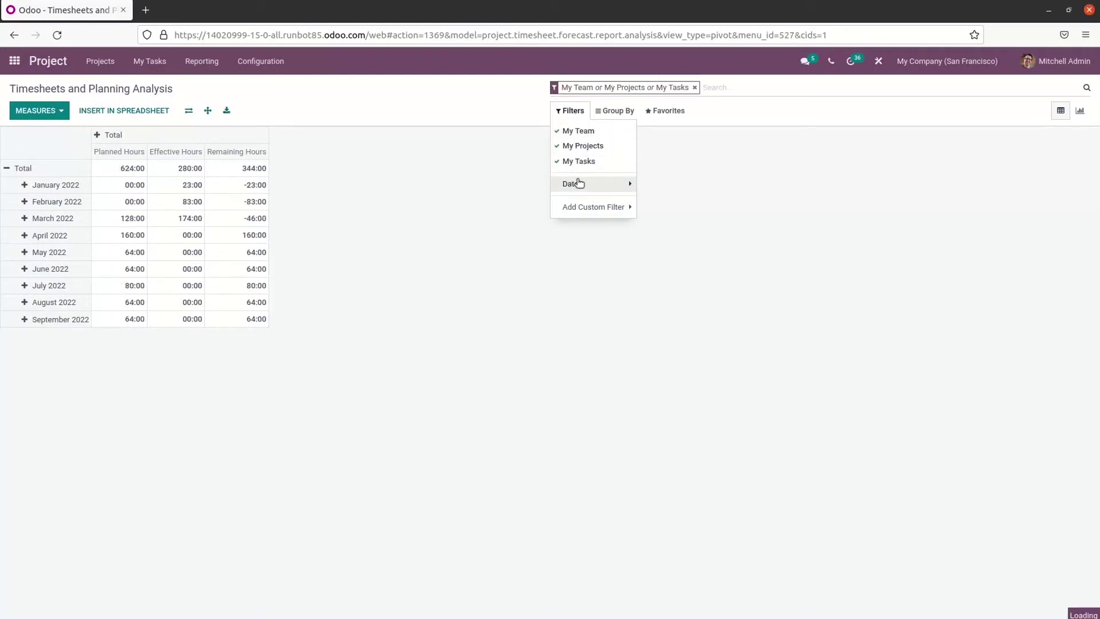
click(579, 183)
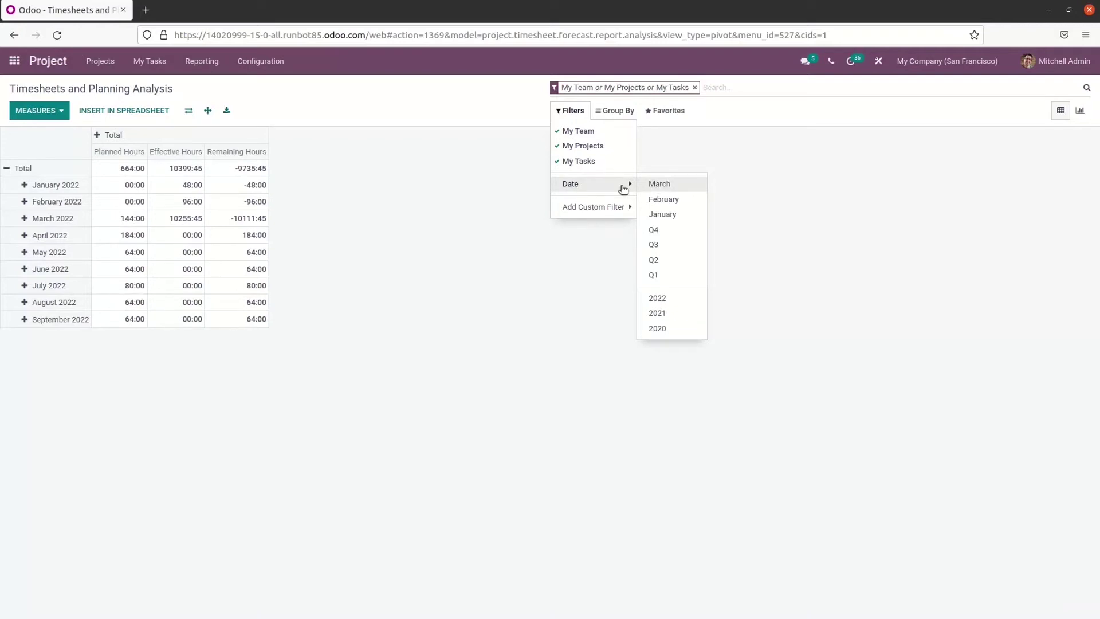
click(610, 207)
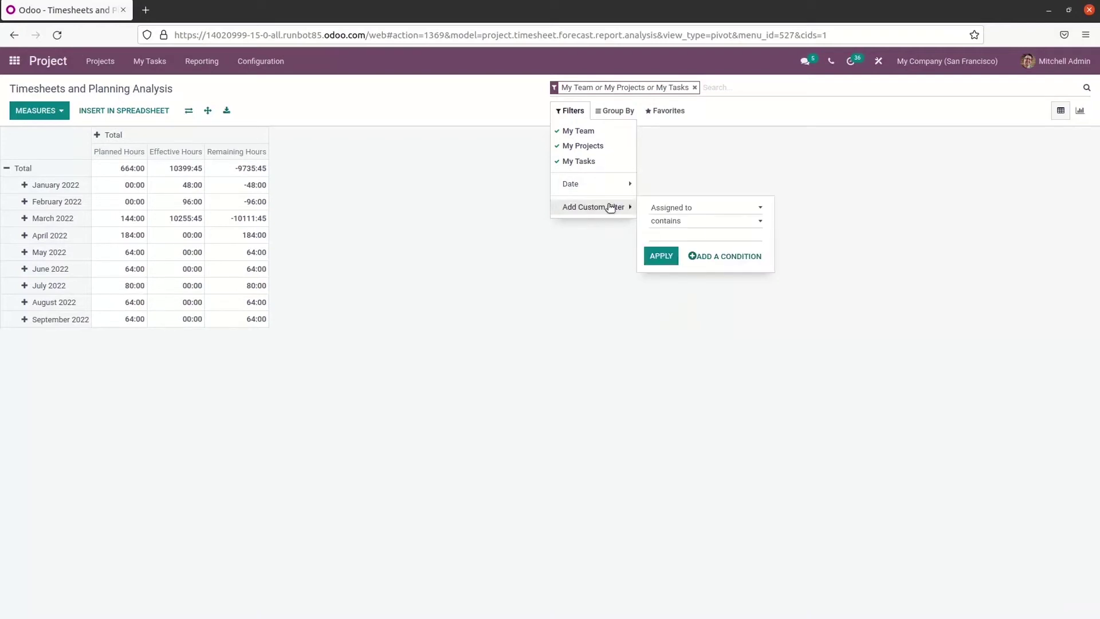
click(610, 207)
Group the pivot rows by Employee, Task, Project, Sales Order and Sales Order Item.
click(656, 155)
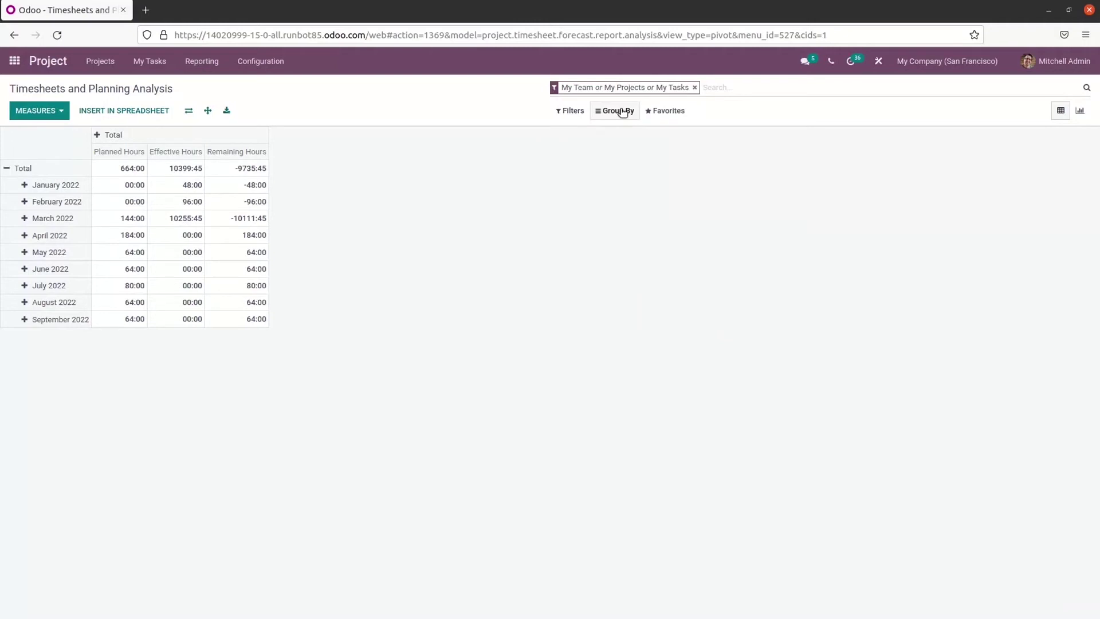
click(623, 113)
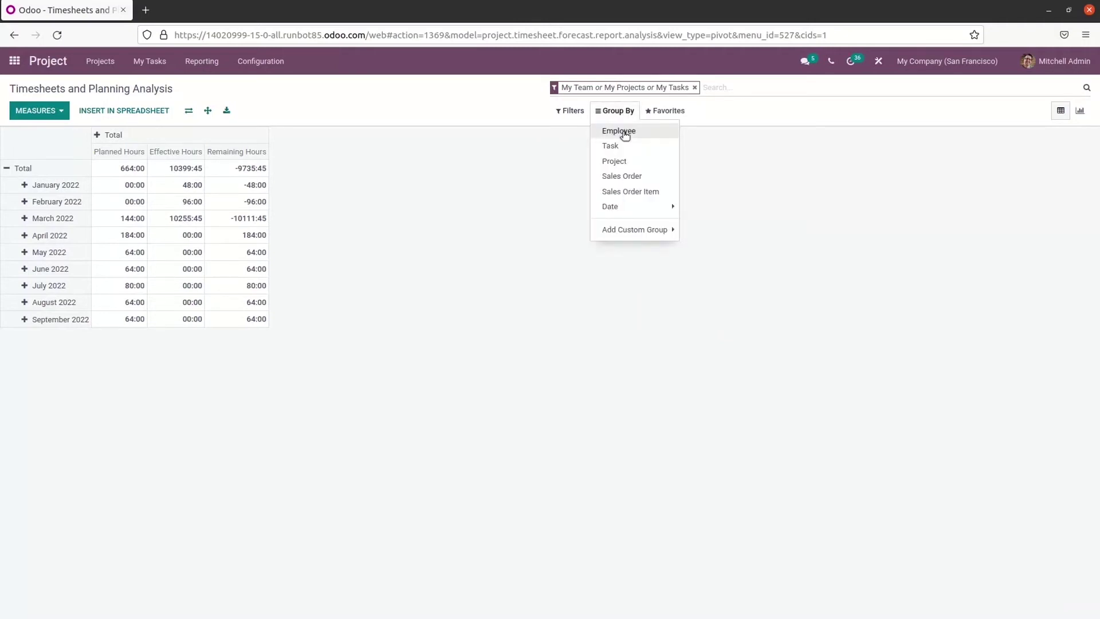
click(624, 133)
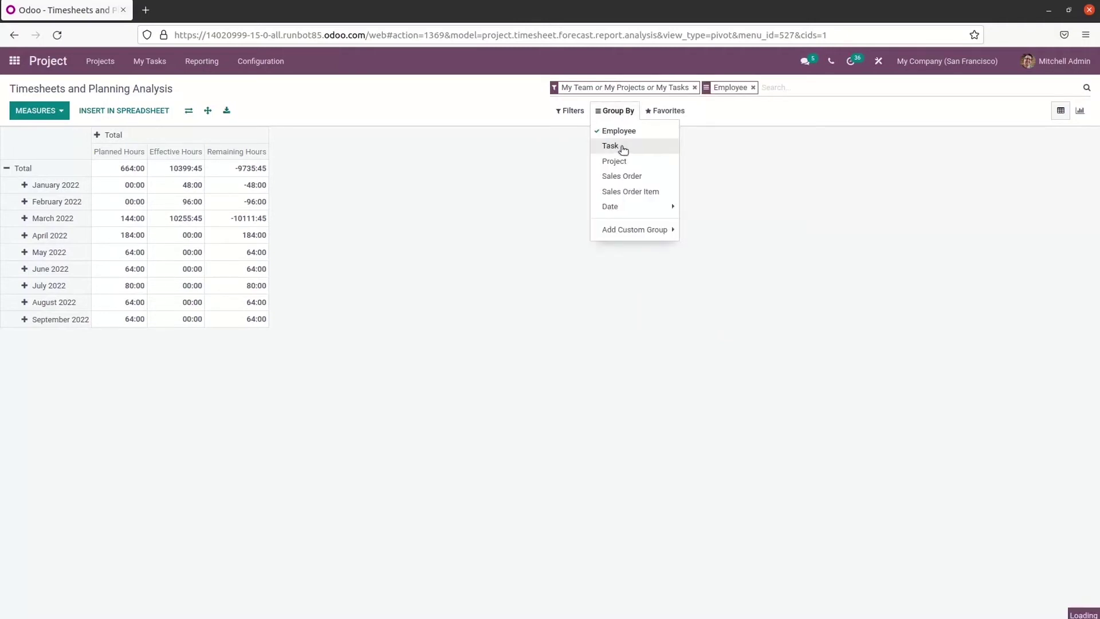
click(624, 148)
click(622, 162)
click(623, 177)
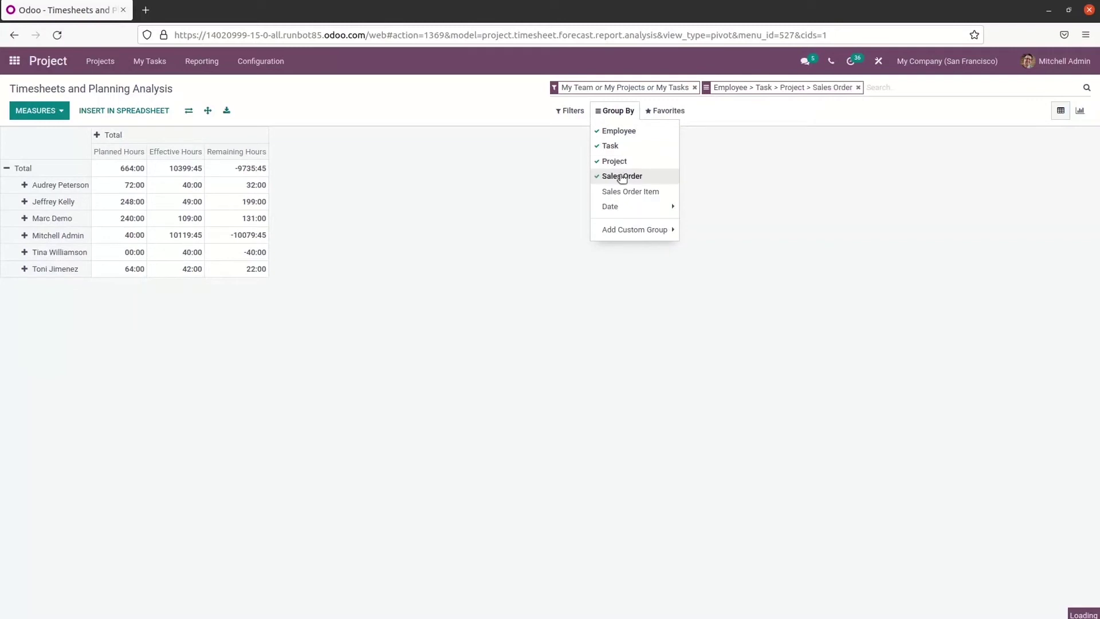
click(630, 191)
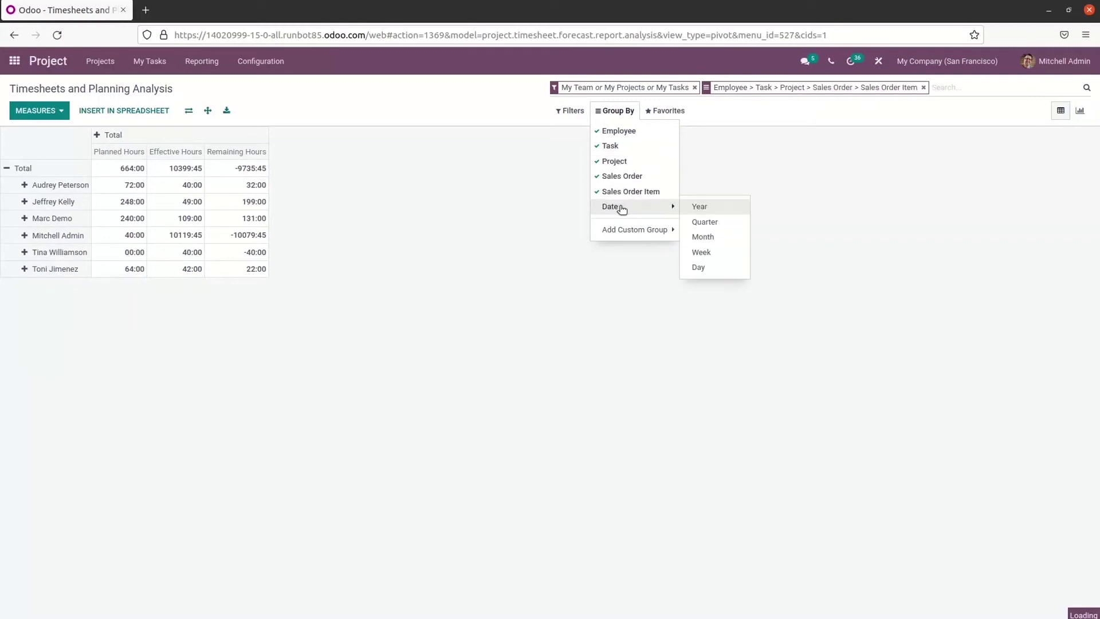
Review the nested rows, then remove the grouping and filter facets from the search bar.
click(720, 164)
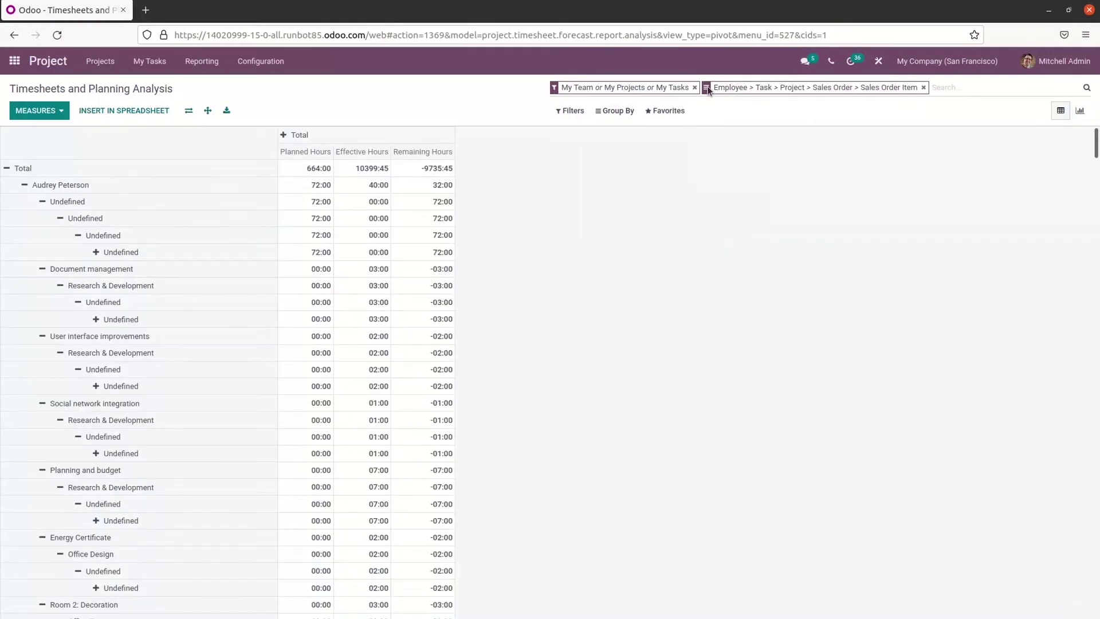
click(922, 88)
key(BackSpace)
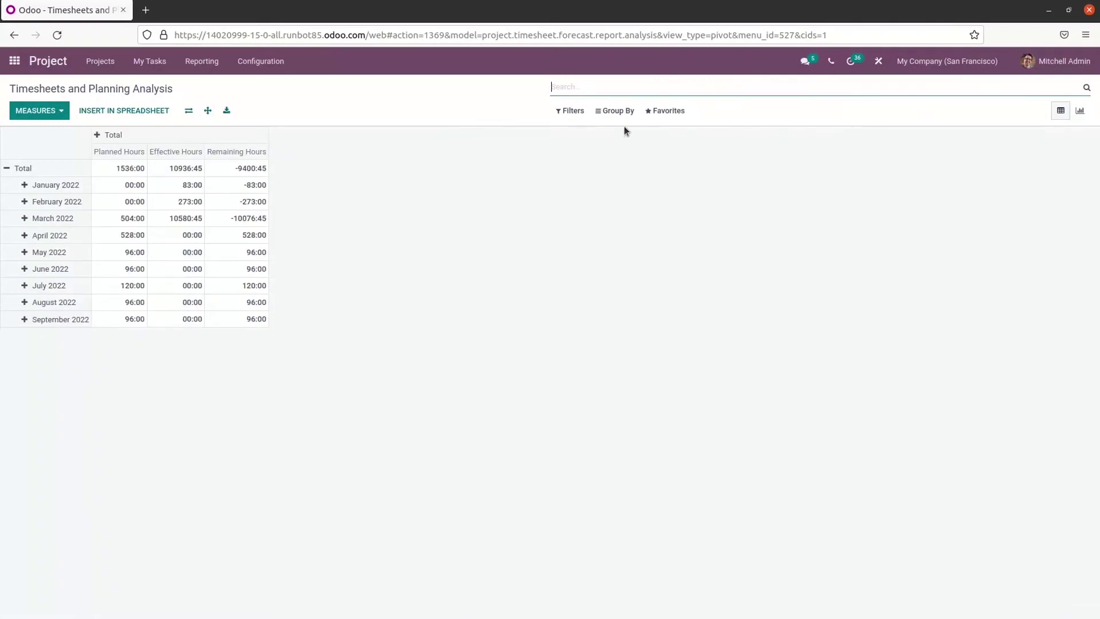
click(654, 112)
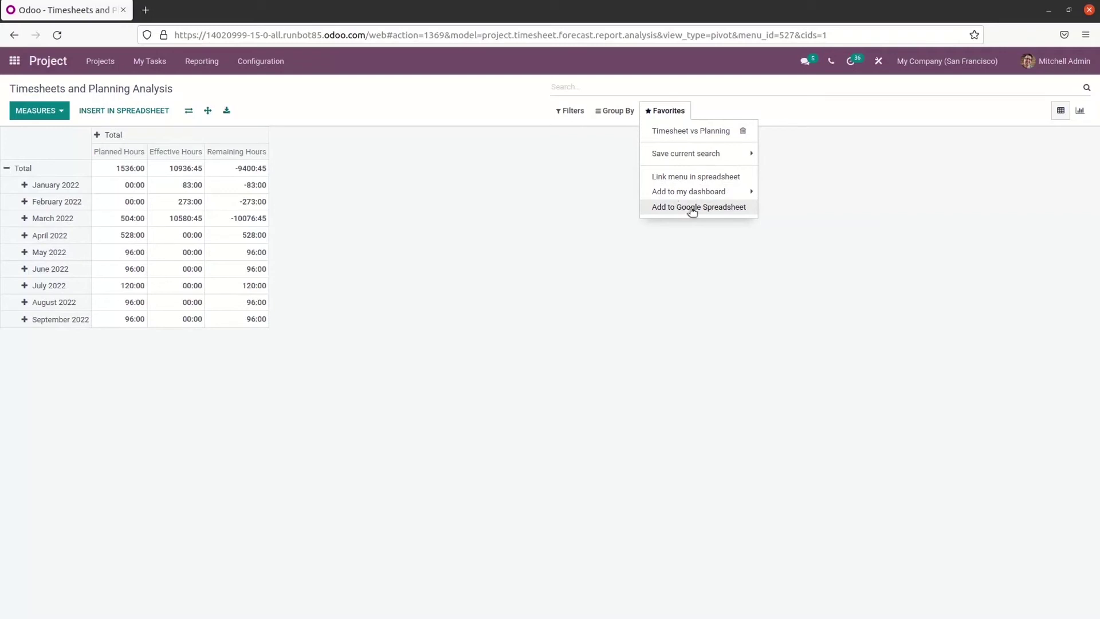
click(705, 240)
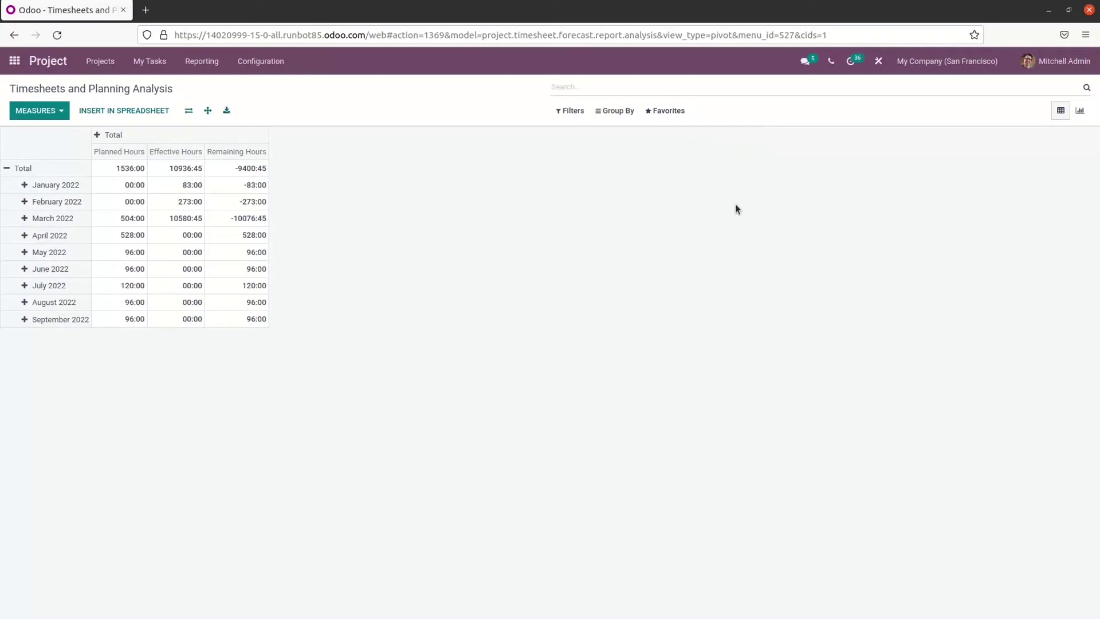
Display the timesheet analysis as a monthly bar chart of remaining hours.
click(1079, 113)
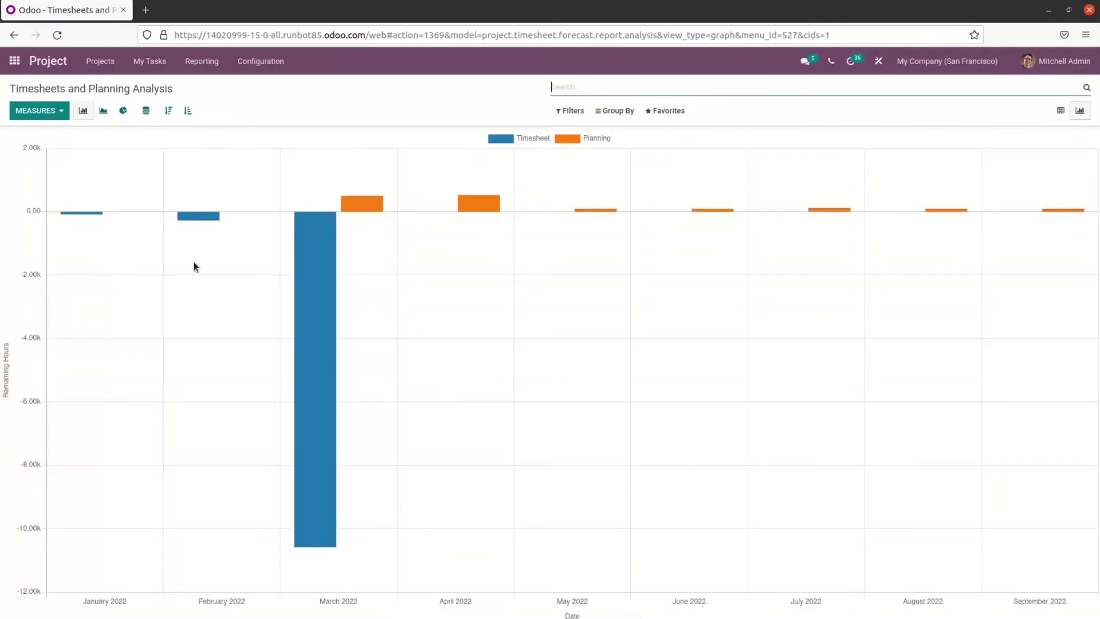
click(203, 62)
Open Customer Ratings, try the My Ratings, Satisfied, Okay and Dissatisfied filters, then remove them to leave Last 30 days.
click(220, 117)
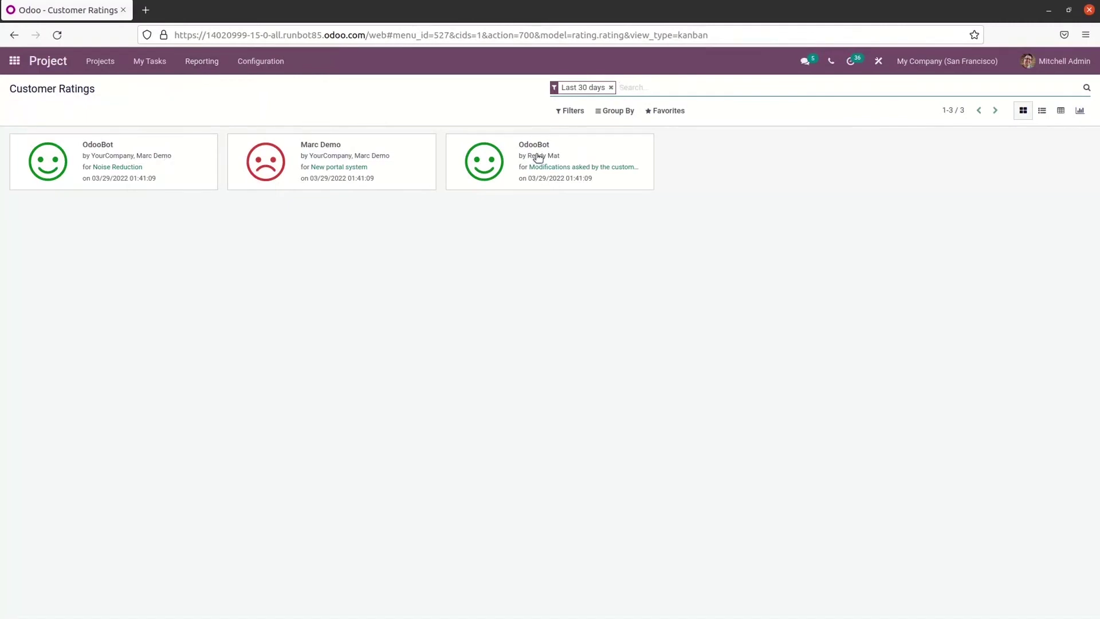
click(572, 115)
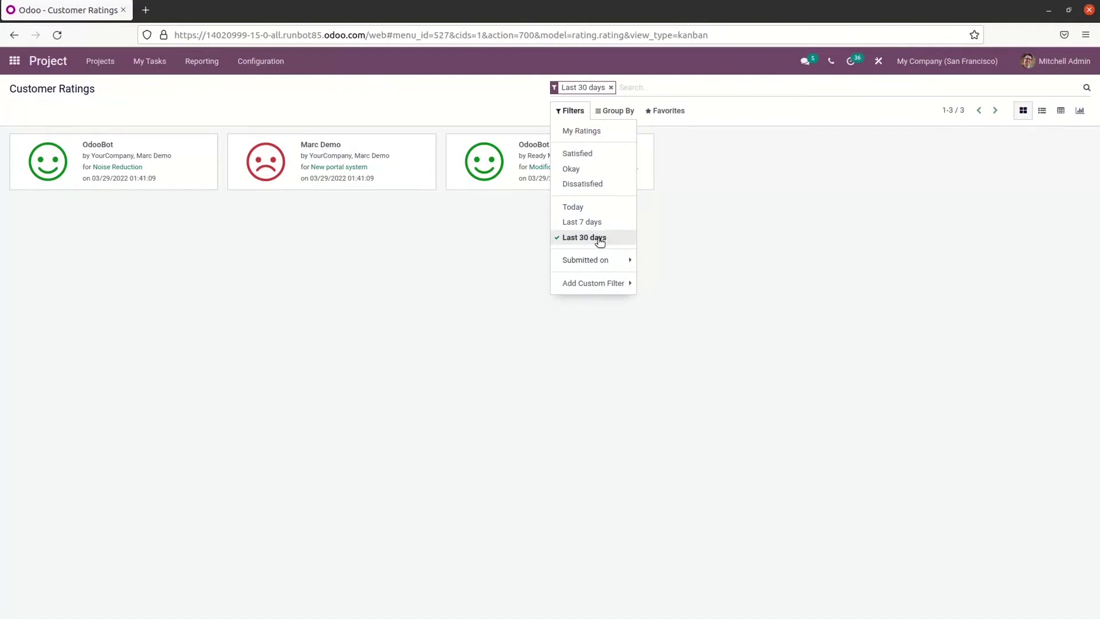
click(590, 140)
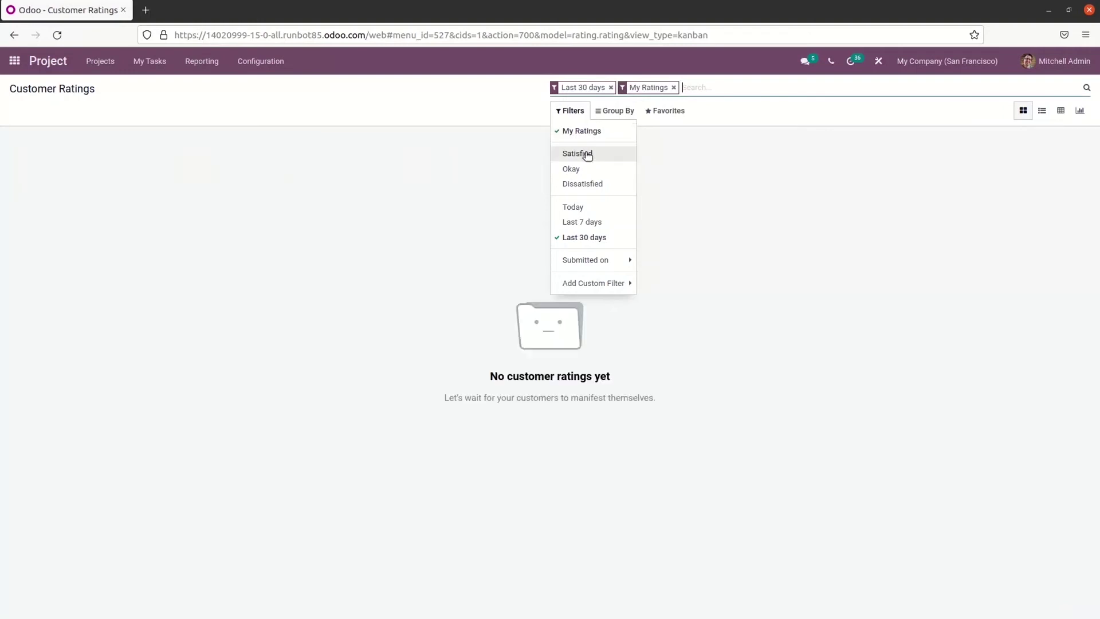
click(580, 153)
click(586, 170)
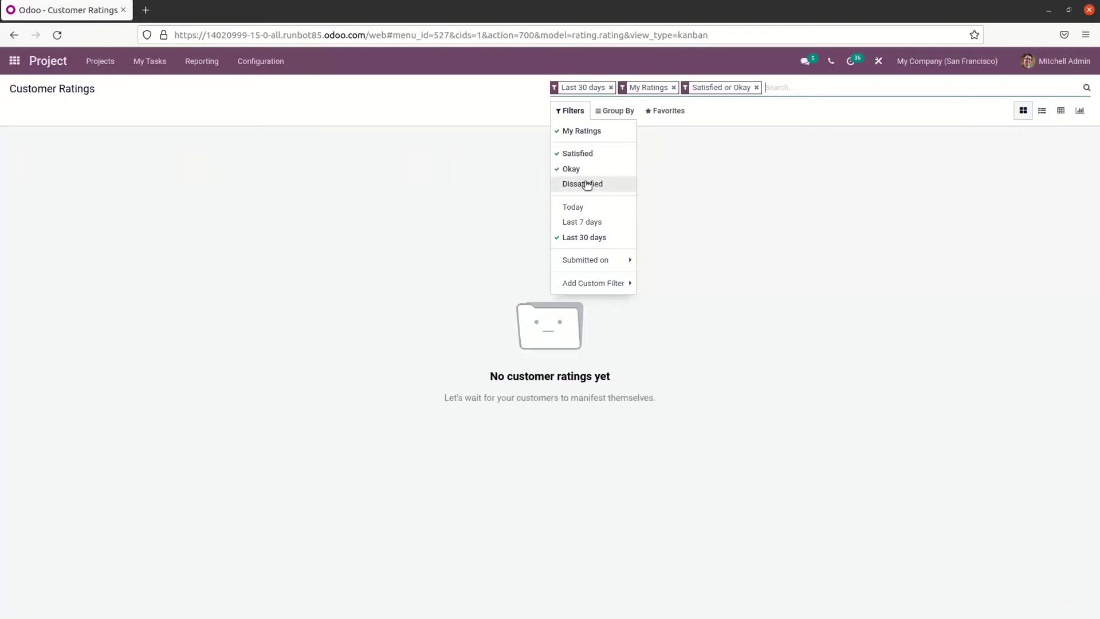
click(584, 183)
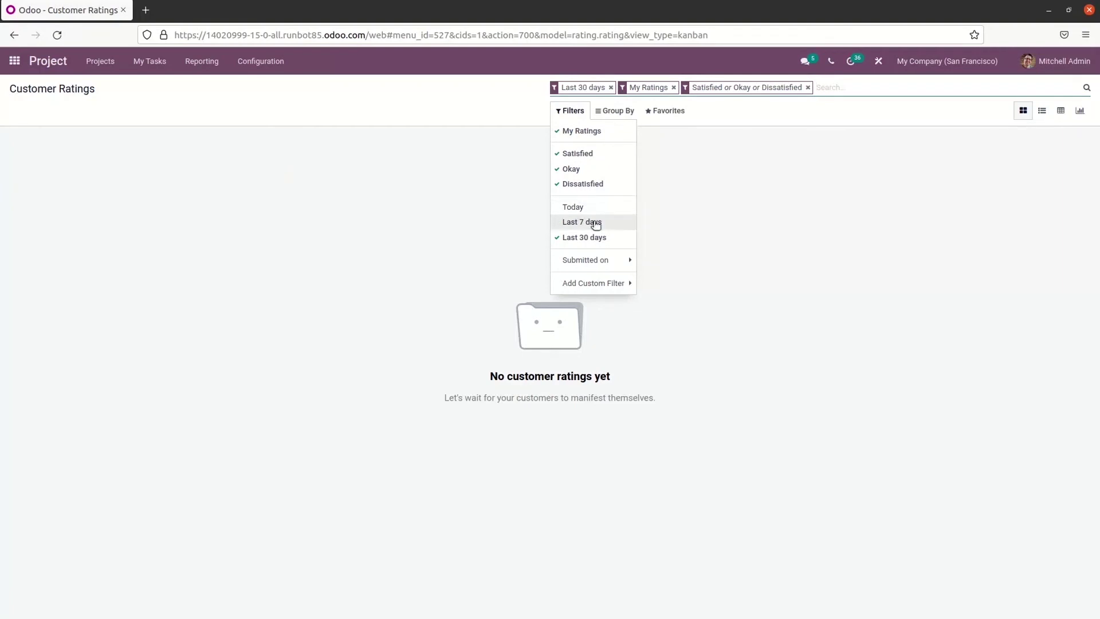
click(608, 259)
click(655, 169)
key(BackSpace)
key(BackSpace)
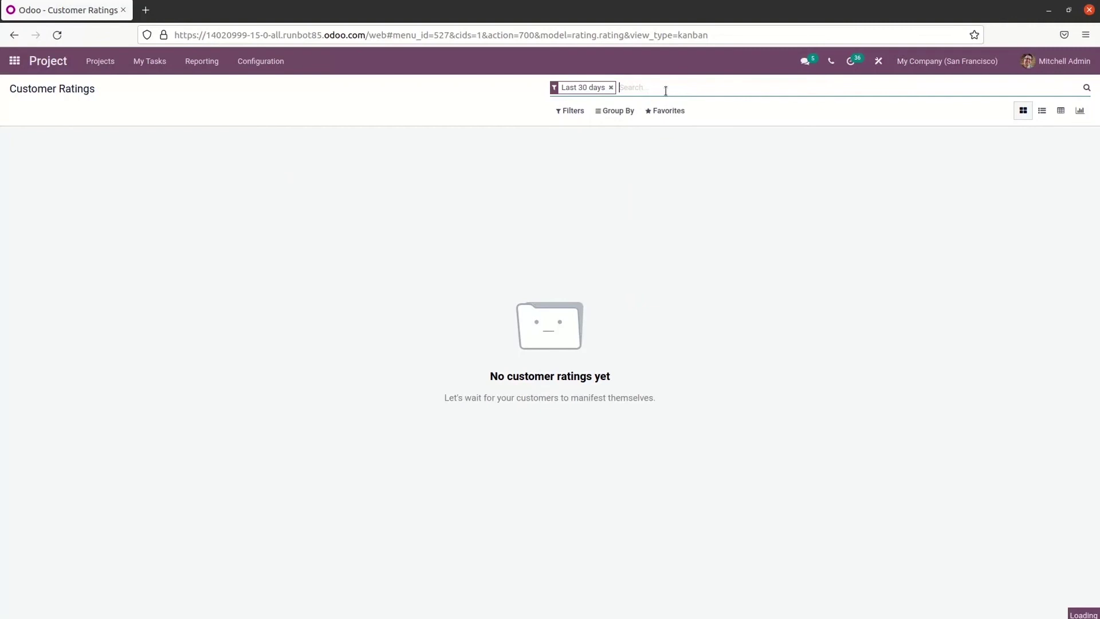
Browse Group By and Favorites, try the List and Graph views, then show ratings as a pivot per assignee.
click(622, 110)
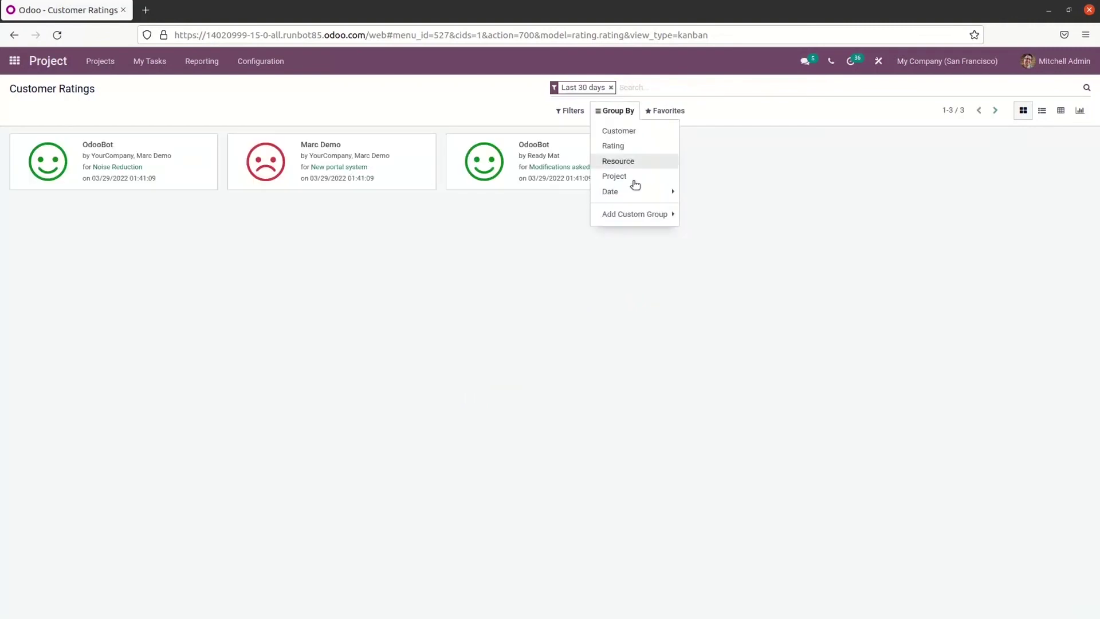
click(696, 238)
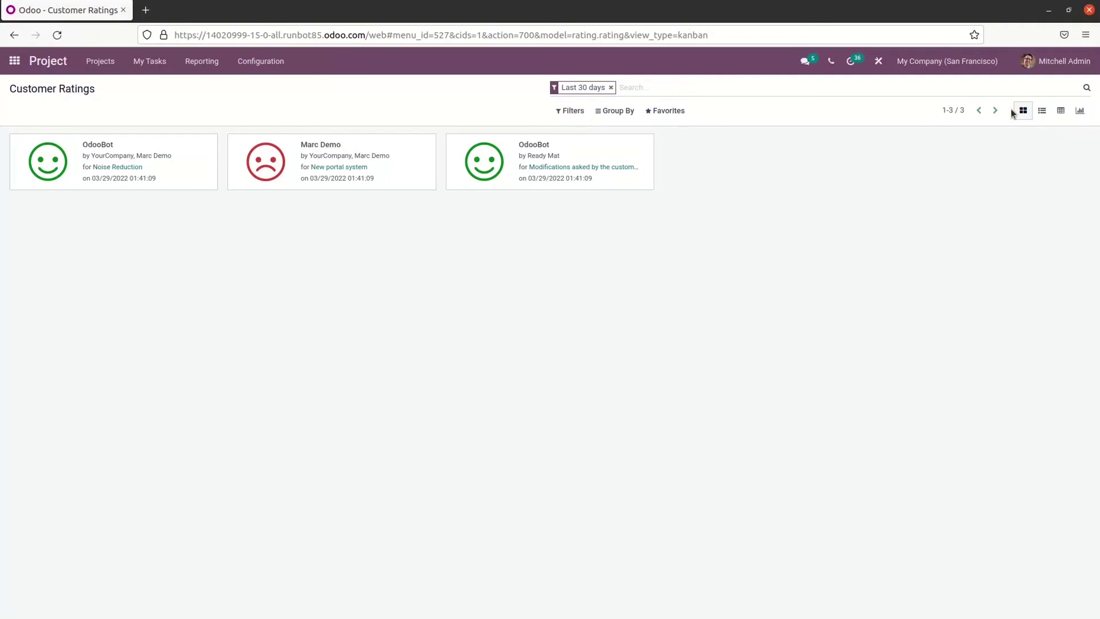
click(1042, 111)
click(1080, 110)
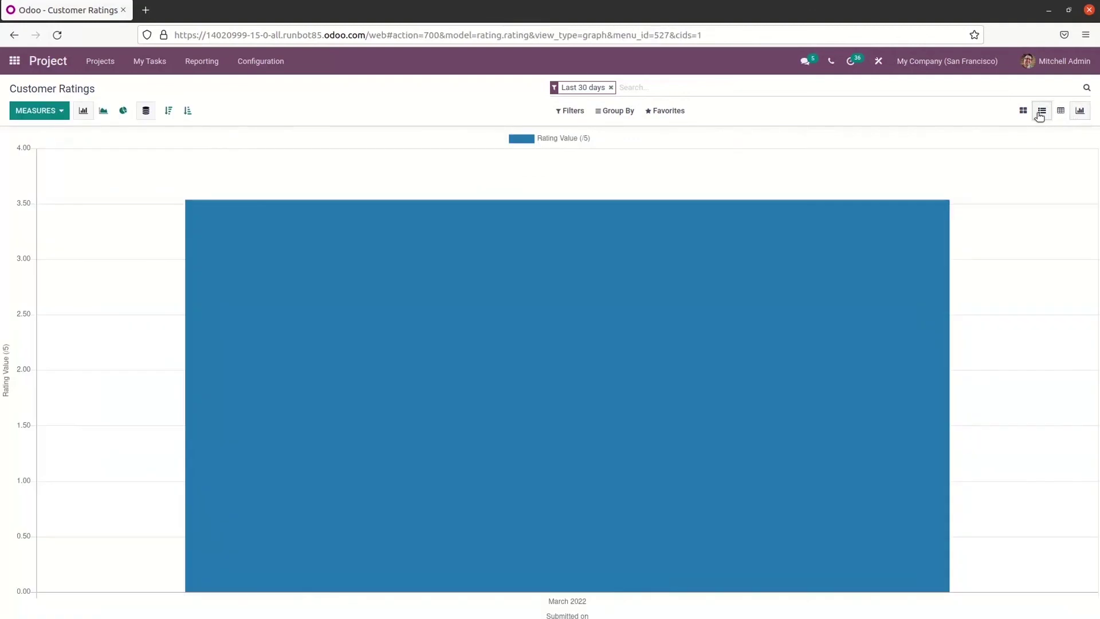
click(1041, 112)
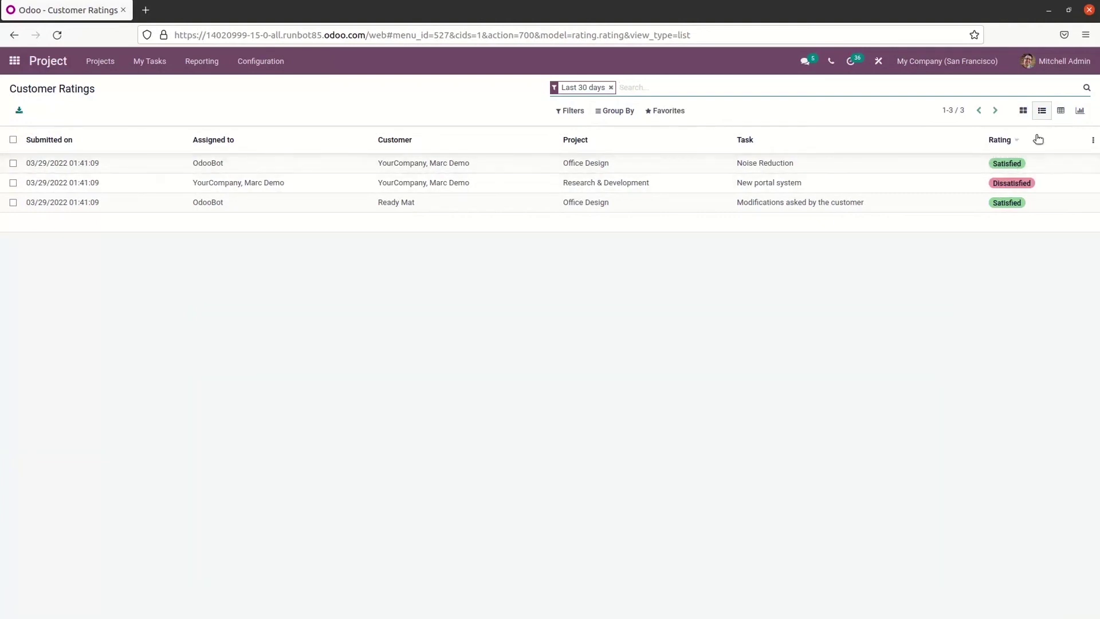
click(1061, 113)
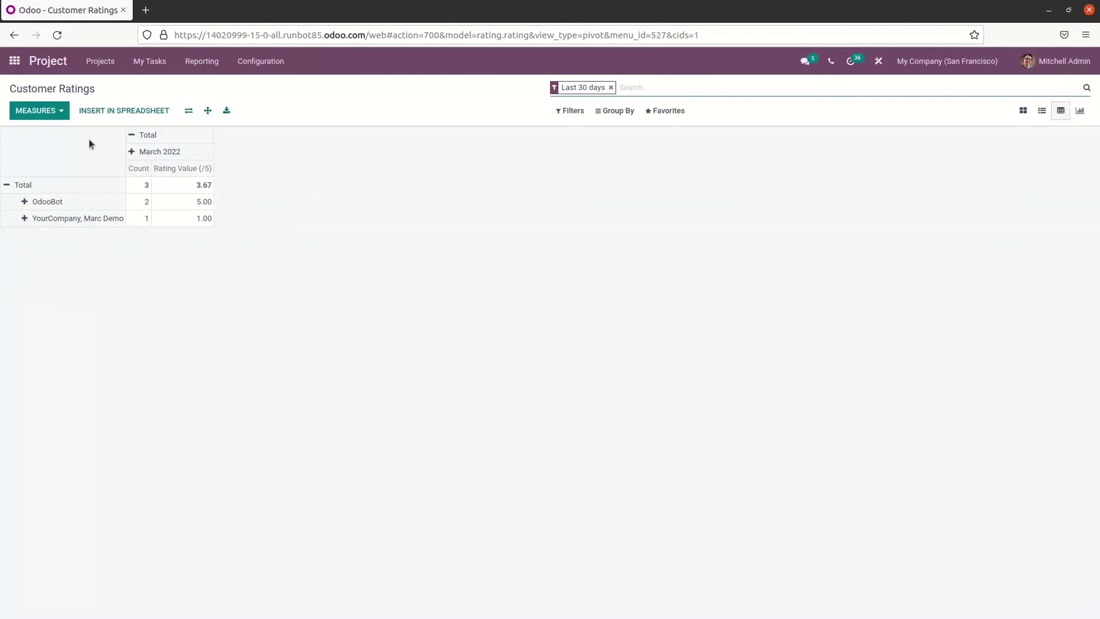
Show the ratings as a bar chart and read March 2022's average rating value of 3.67.
click(1080, 111)
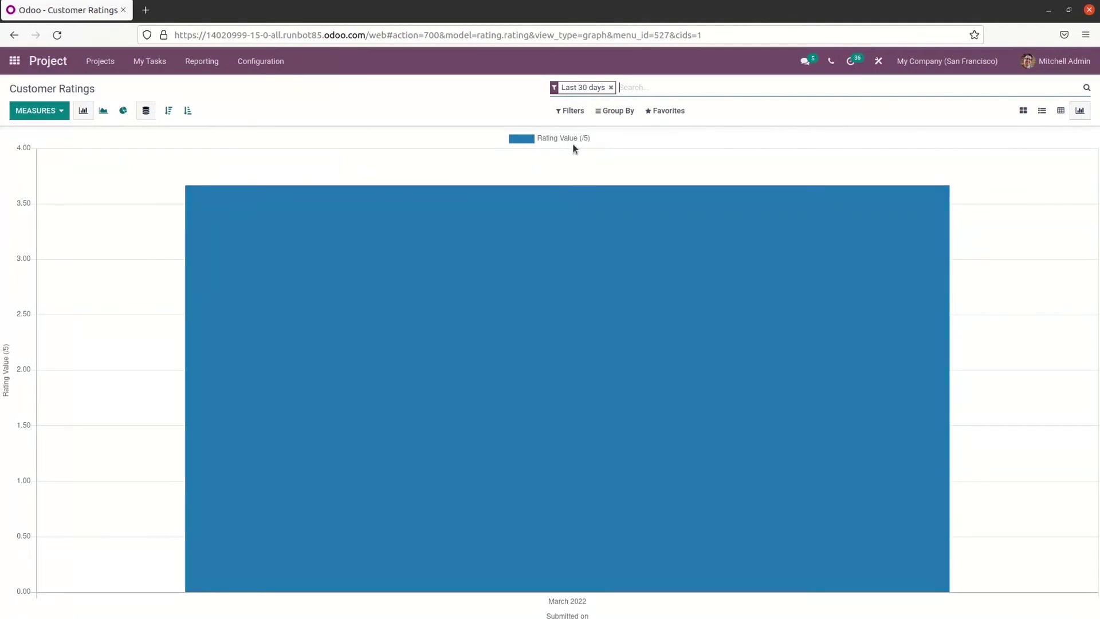
mouse_move(496, 255)
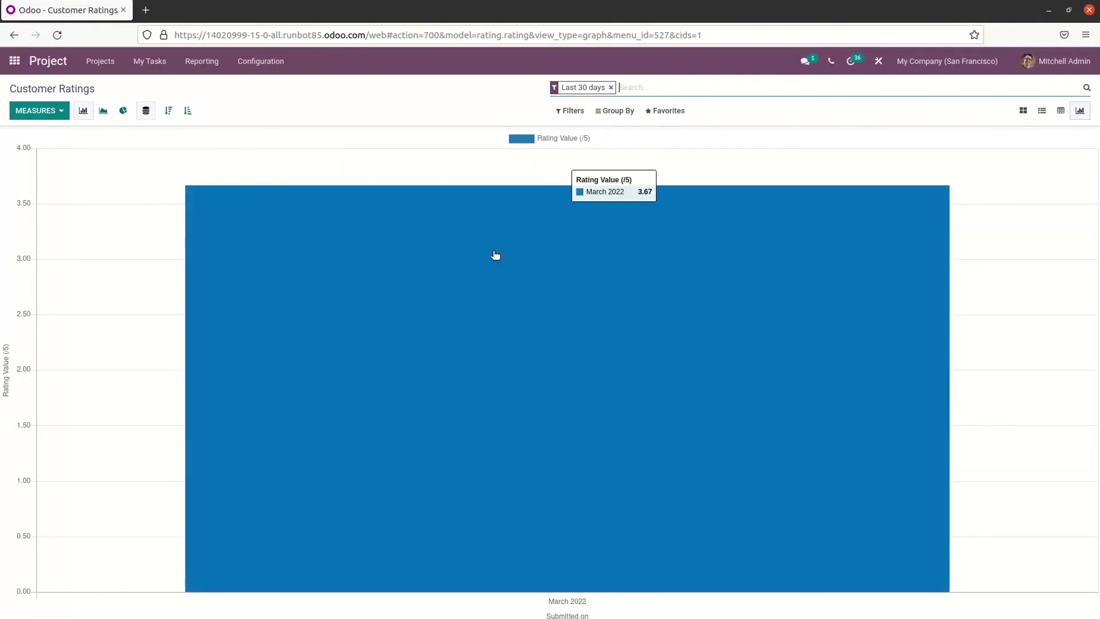